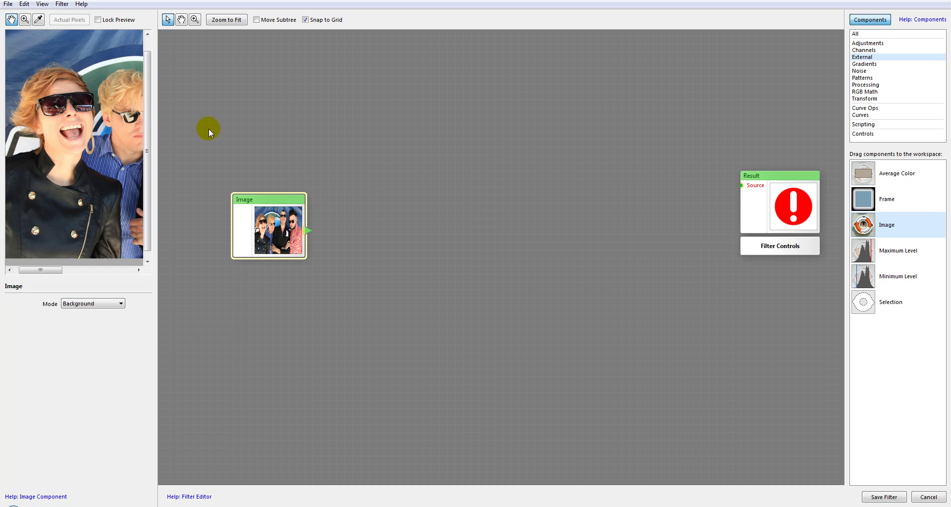
Step: Add a Brightness / Contrast component to the workspace and connect the Image component to its Source input
double_click(70, 122)
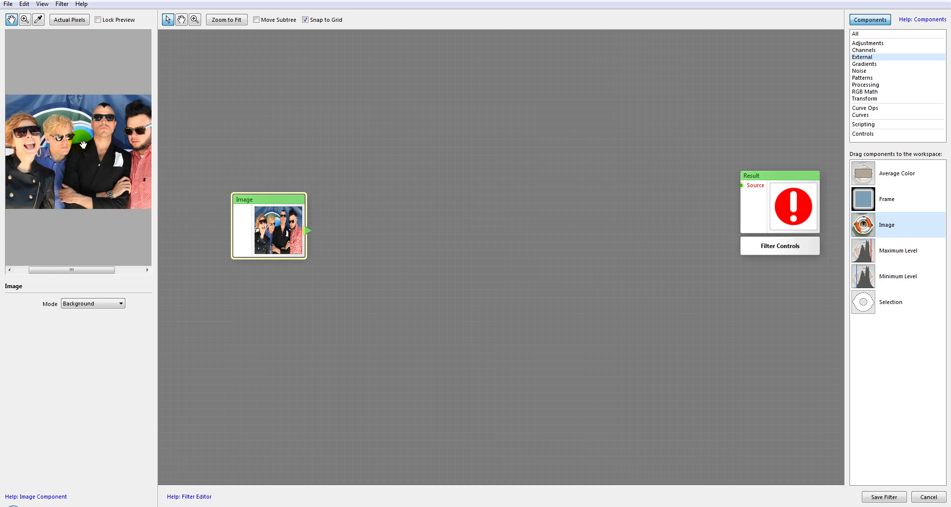
left_click(872, 44)
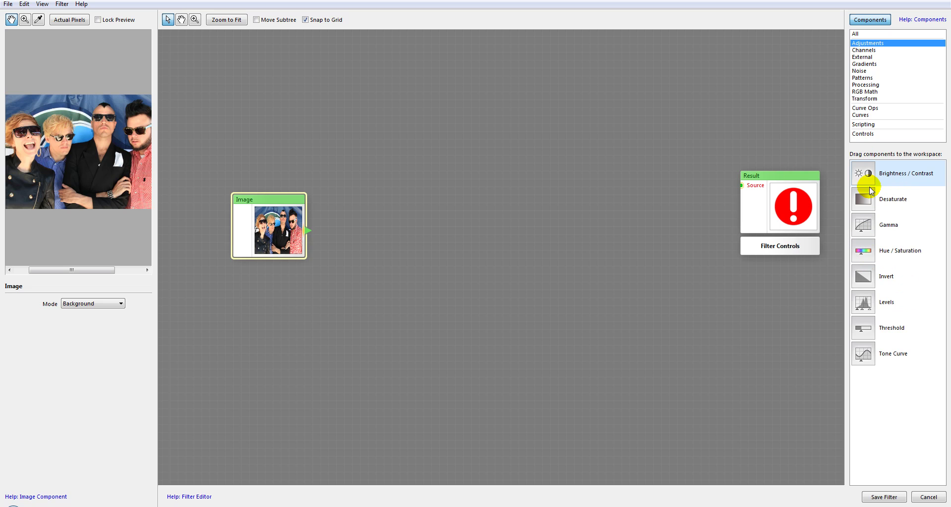
left_click_drag(869, 173, 449, 108)
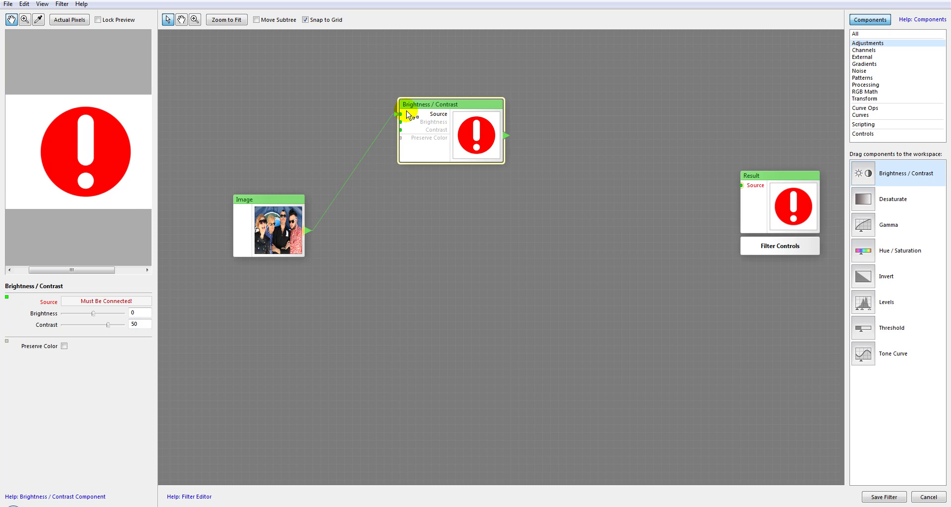
left_click_drag(408, 115, 408, 115)
left_click_drag(461, 103, 463, 104)
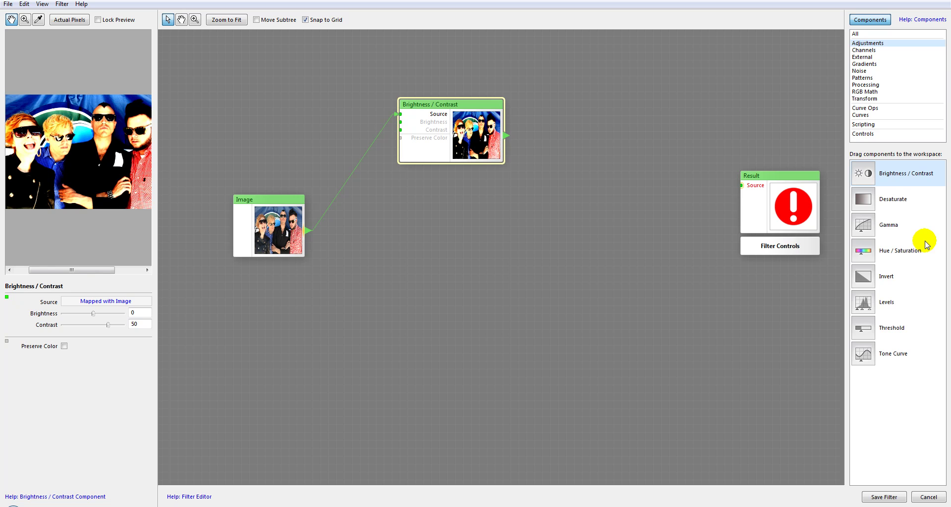
Step: Add a Hue / Saturation component fed by the Image component, with hue set to 0 and saturation to -46
left_click_drag(862, 250, 455, 188)
left_click_drag(308, 230, 408, 201)
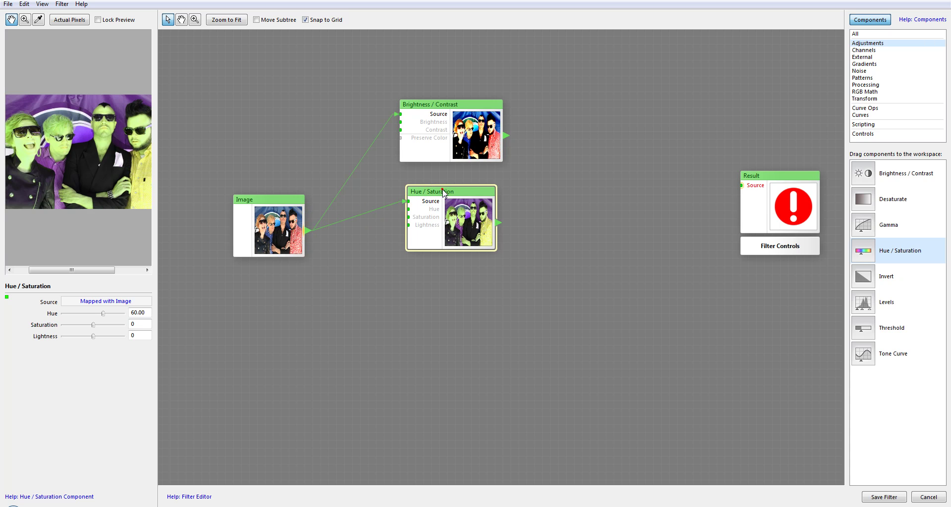
left_click_drag(101, 316, 89, 314)
left_click(140, 312)
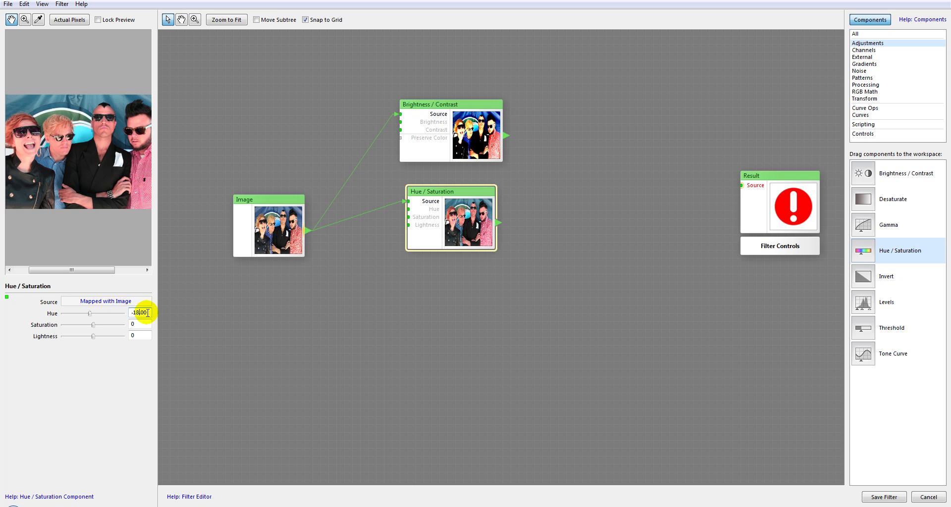
type("0")
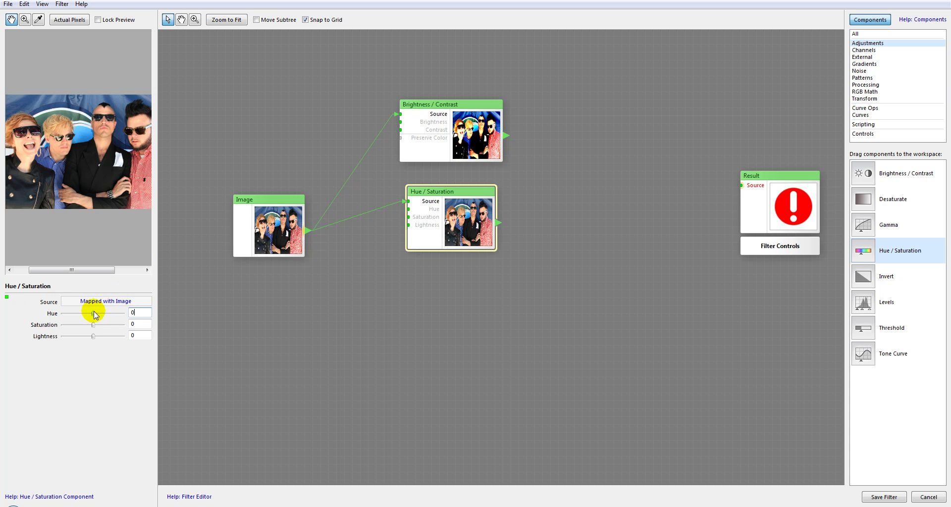
left_click_drag(91, 325, 77, 326)
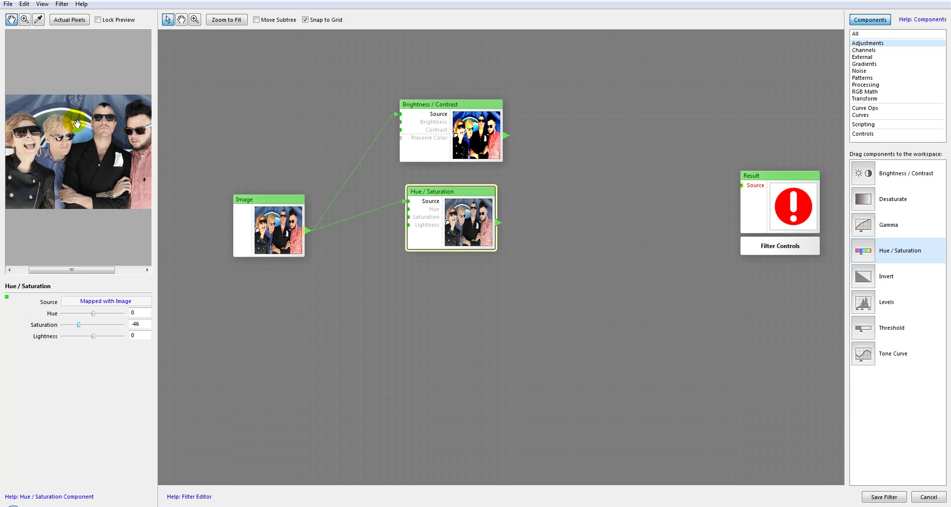
left_click_drag(442, 191, 442, 191)
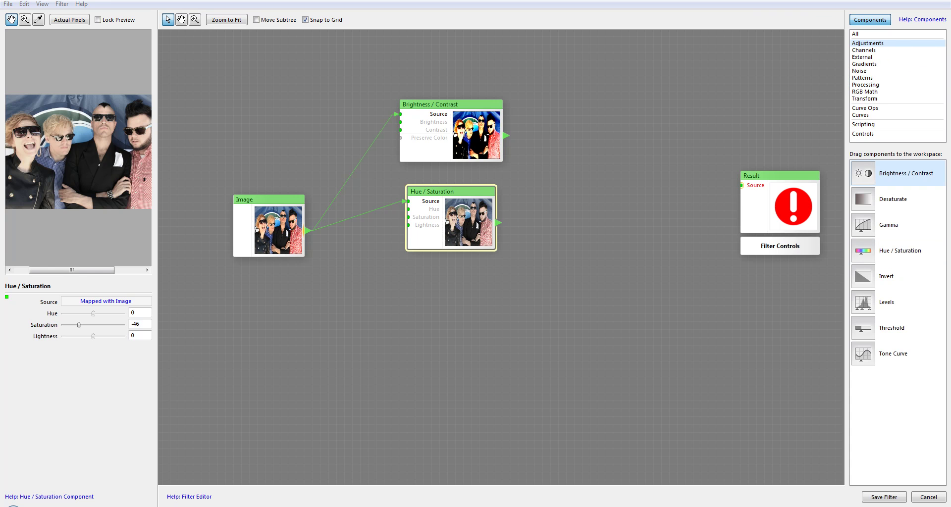
Step: Add a Blur processing component to the workspace between Brightness / Contrast and Result
left_click(867, 84)
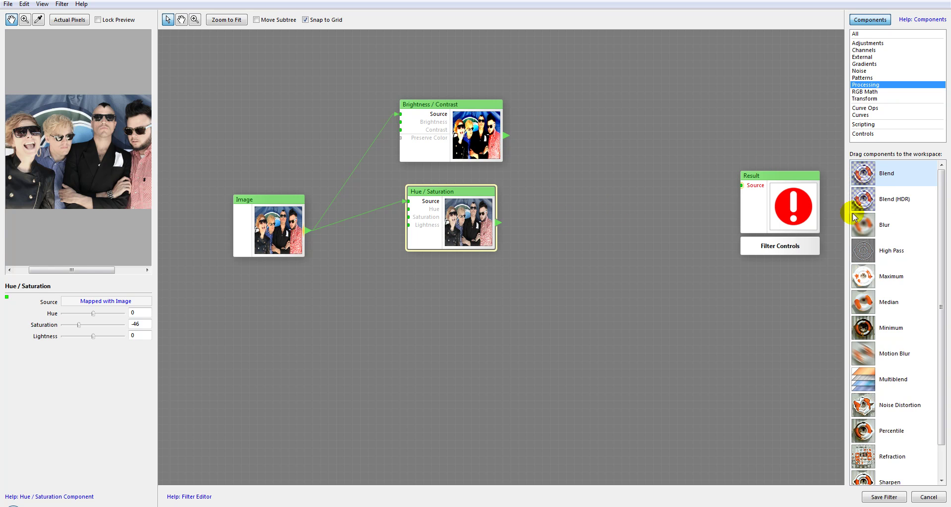
left_click(867, 229)
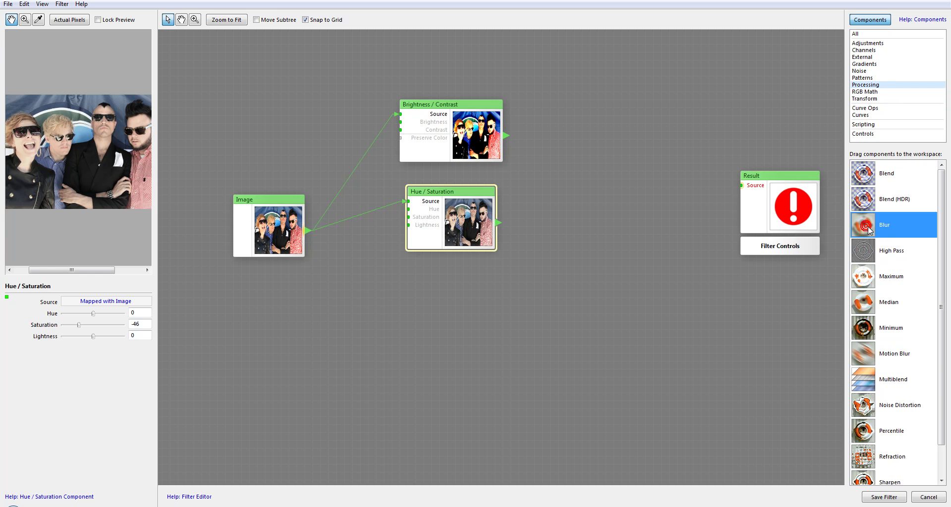
left_click_drag(850, 232, 602, 121)
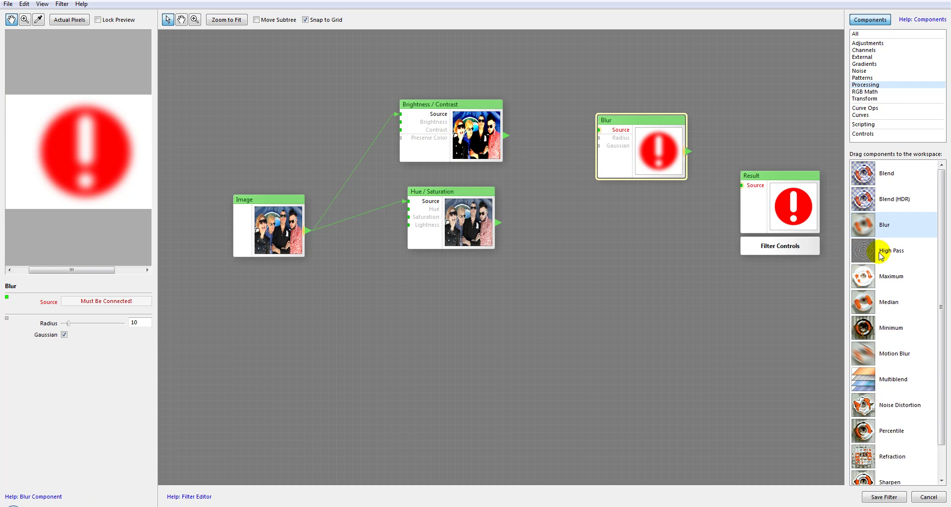
left_click_drag(866, 255, 871, 285)
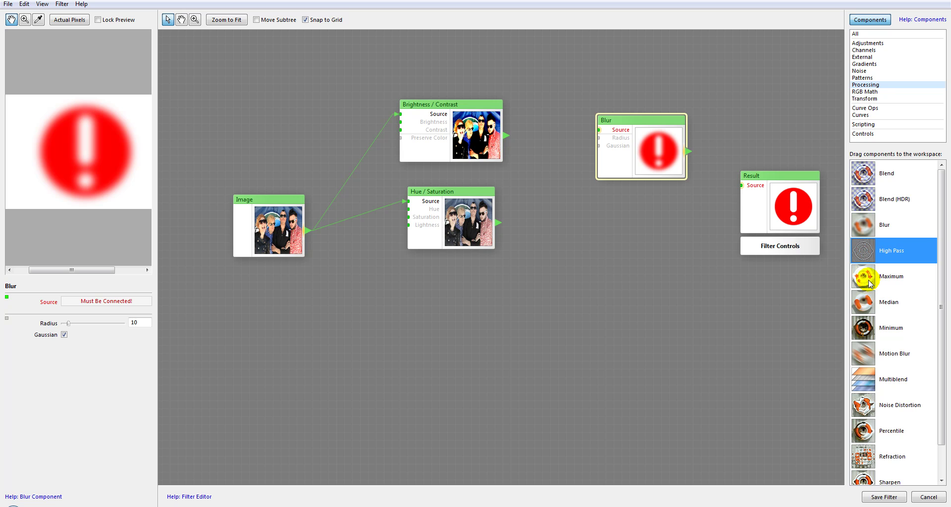
left_click(870, 283)
left_click(869, 303)
scroll(871, 346, "down", 1)
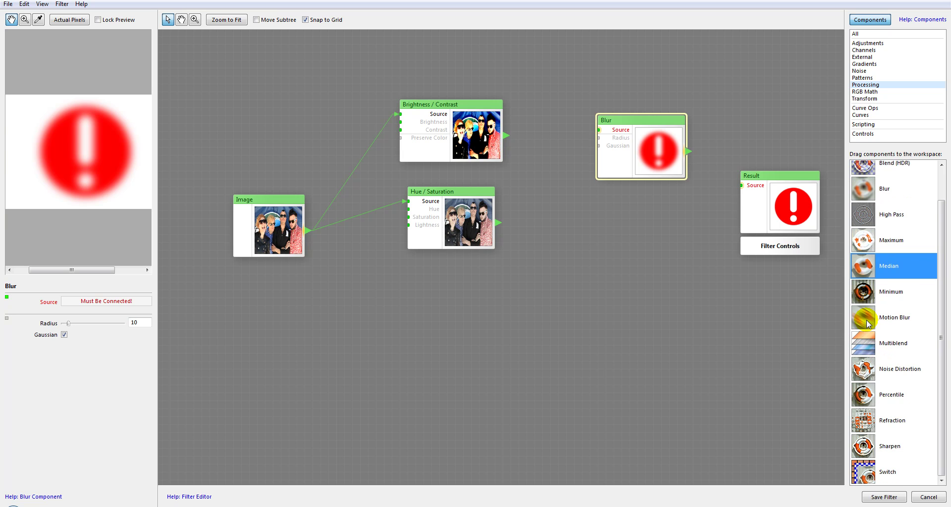
left_click(867, 324)
left_click(867, 370)
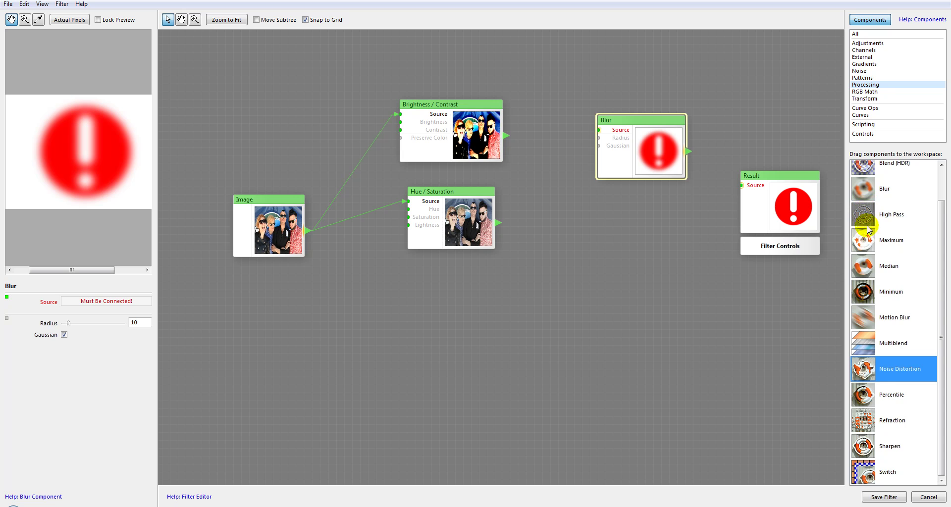
scroll(899, 324, "up", 2)
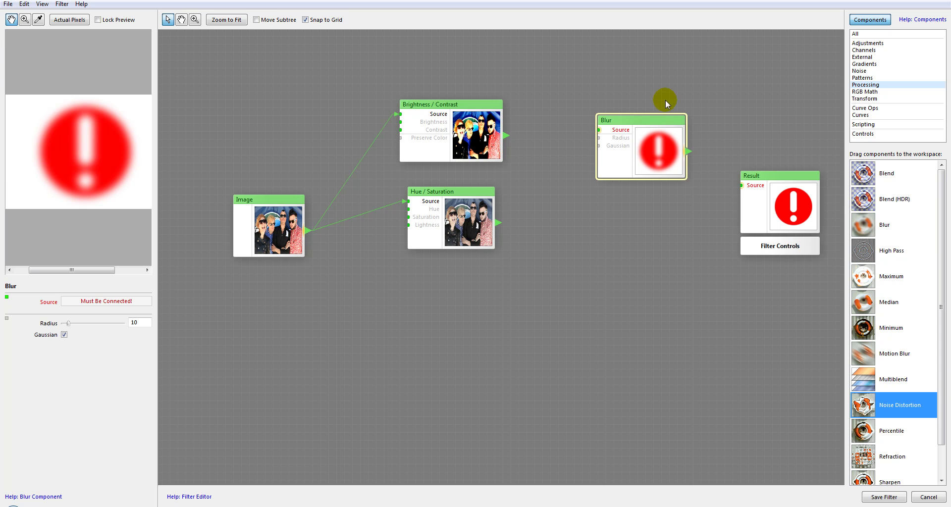
Step: Place Blur level with Brightness / Contrast, connect that component's output to Blur's Source input, and preview the blurred image
left_click_drag(643, 117, 599, 101)
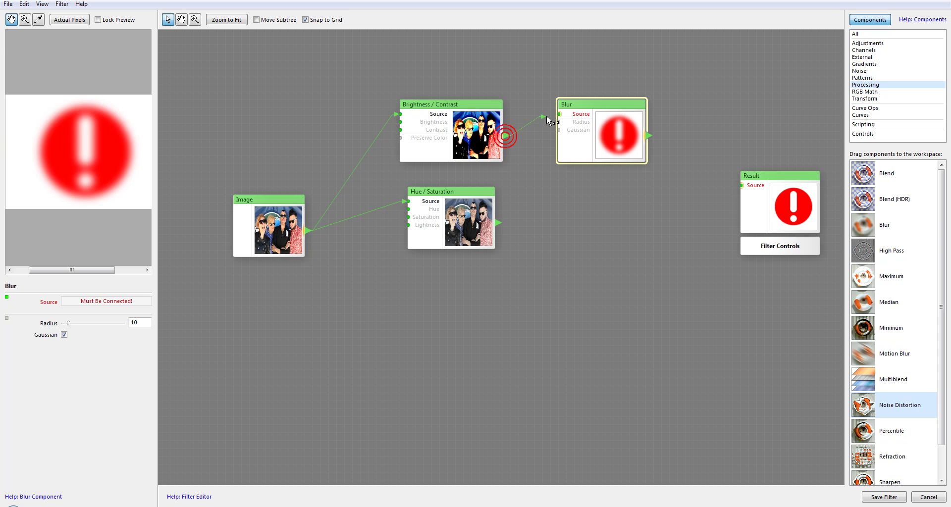
left_click_drag(560, 117, 558, 114)
left_click(593, 106)
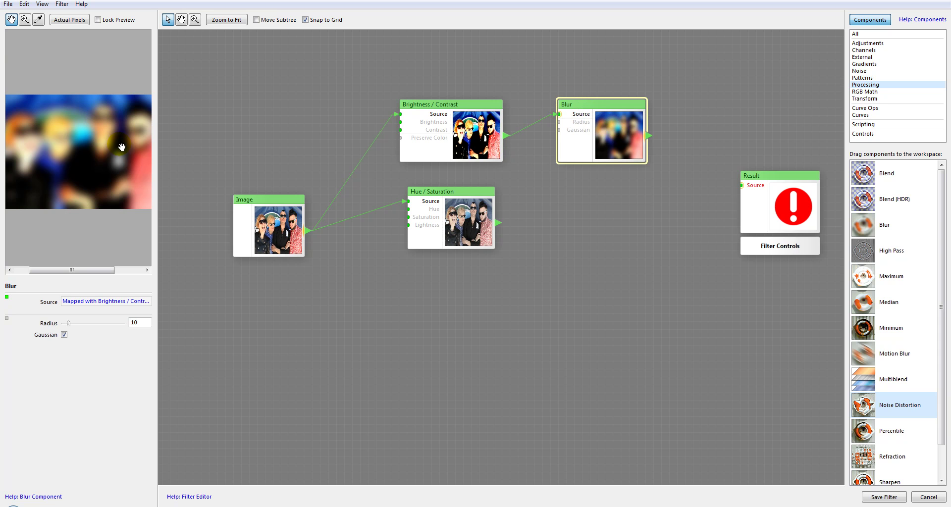
scroll(133, 137, "up", 3)
scroll(114, 140, "down", 3)
Step: Reposition the Brightness / Contrast, Hue / Saturation and Blur components so the two branches line up neatly
left_click_drag(467, 99, 474, 100)
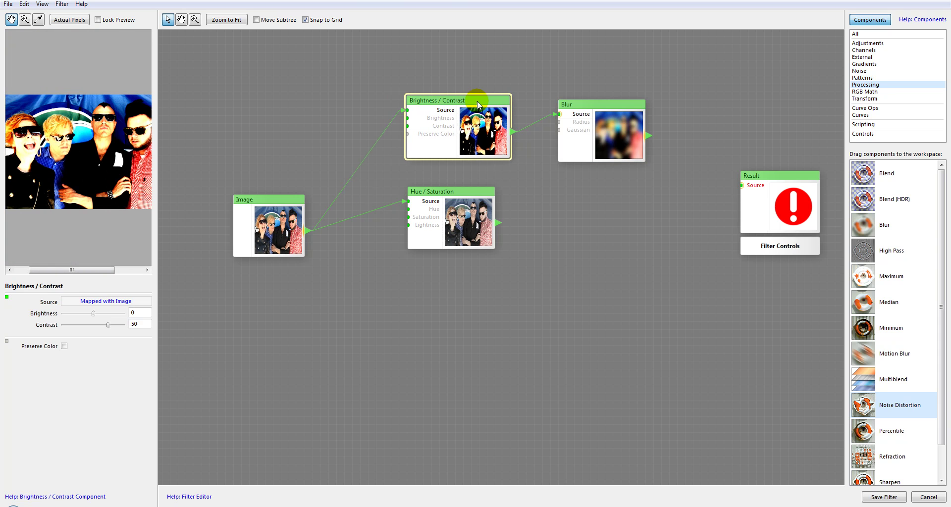
left_click(611, 111)
left_click(94, 143)
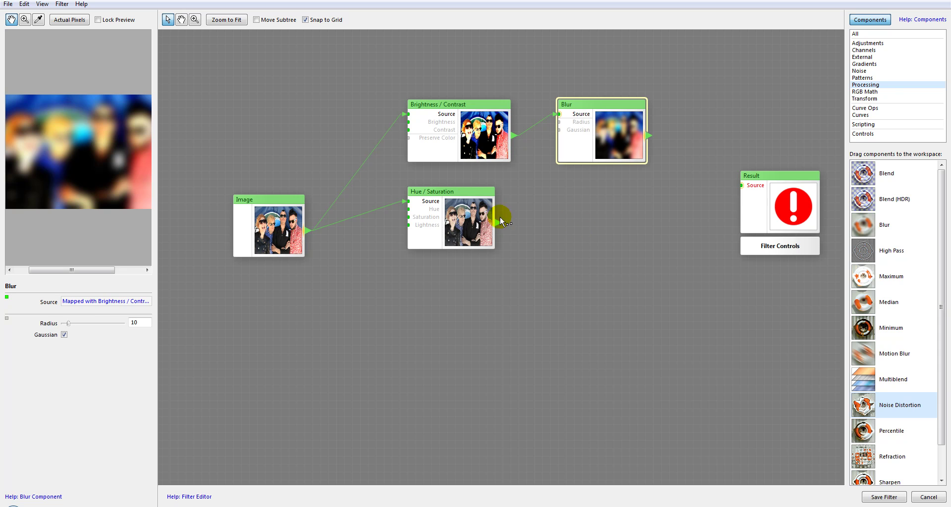
left_click_drag(500, 216, 515, 224)
left_click_drag(608, 110, 590, 118)
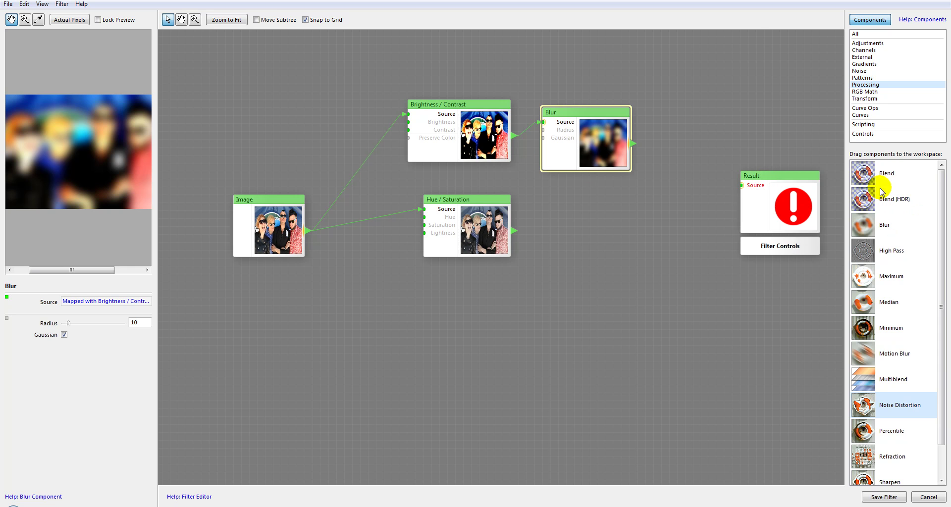
Step: Add a Blend component with Blur as Foreground and Hue / Saturation as Background, and connect it to Result's Source input
left_click(866, 172)
left_click_drag(650, 198, 627, 212)
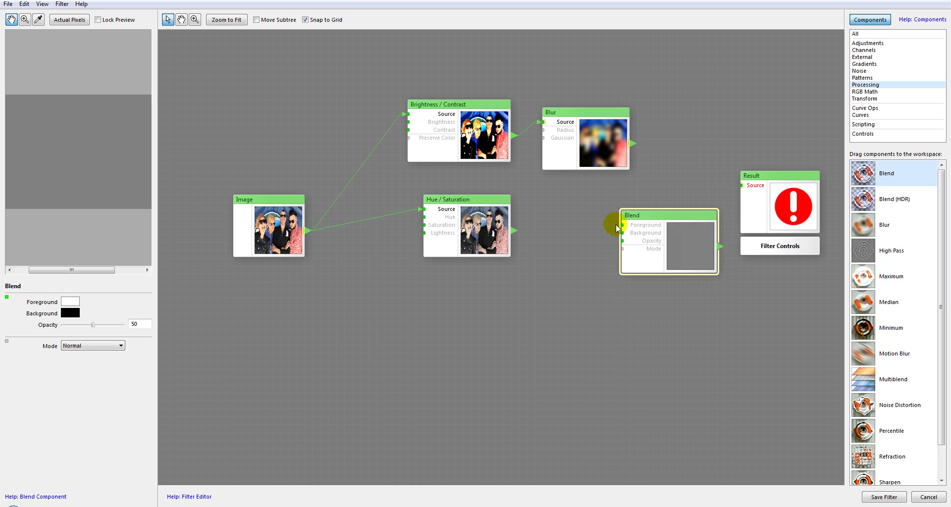
left_click_drag(632, 144, 605, 190)
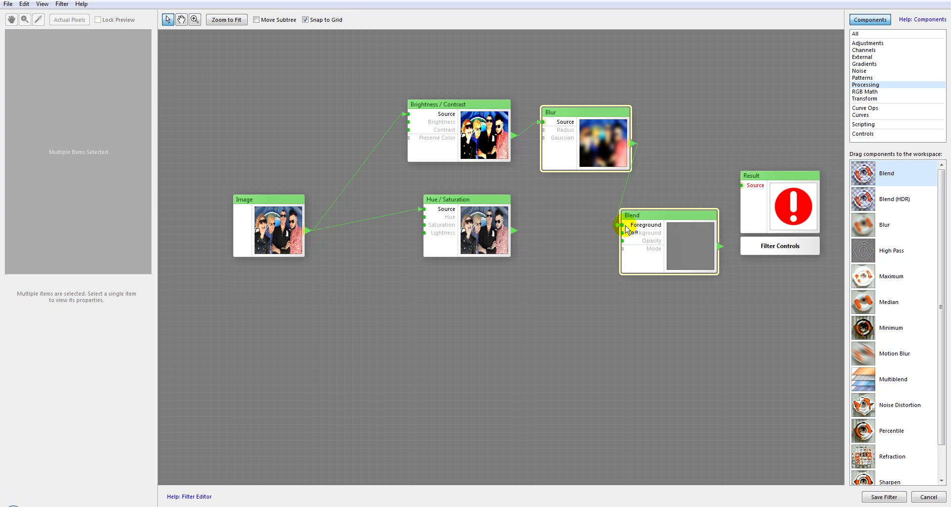
left_click_drag(626, 229, 625, 227)
left_click_drag(517, 232, 622, 233)
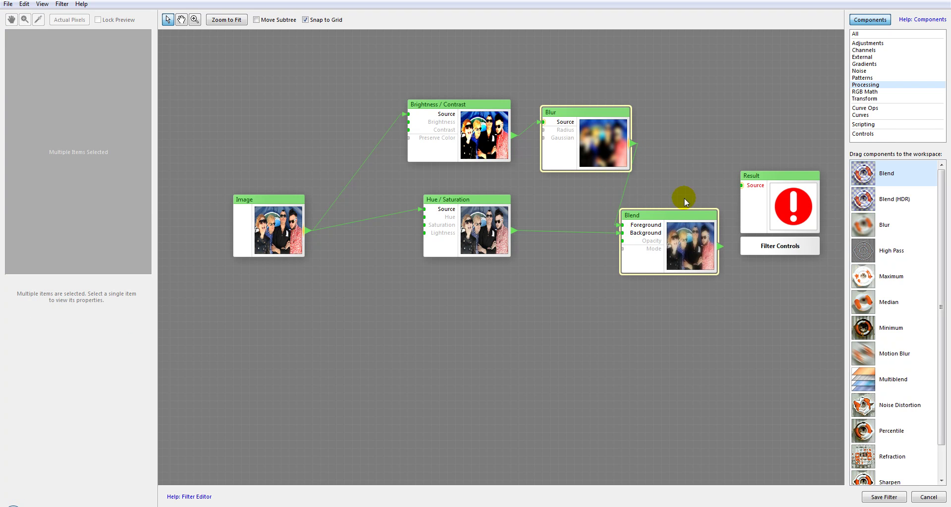
left_click_drag(688, 213, 680, 198)
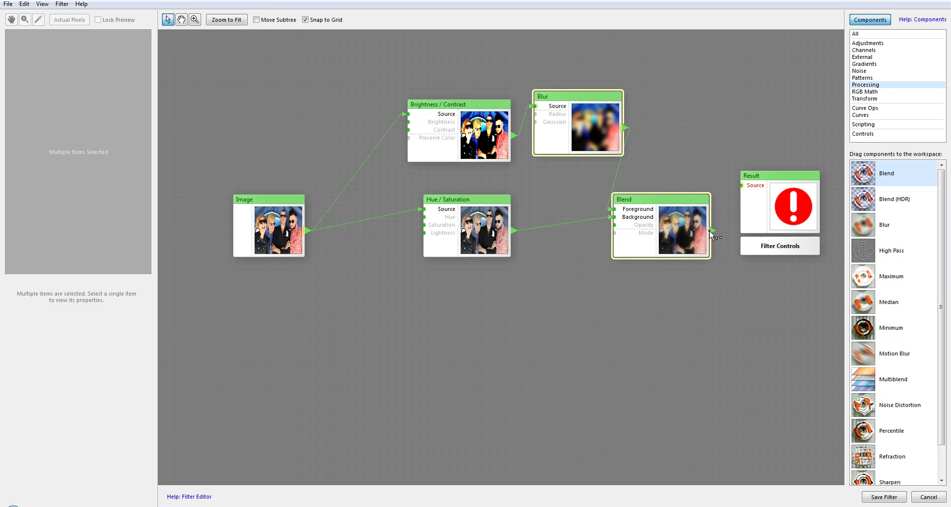
left_click(746, 186)
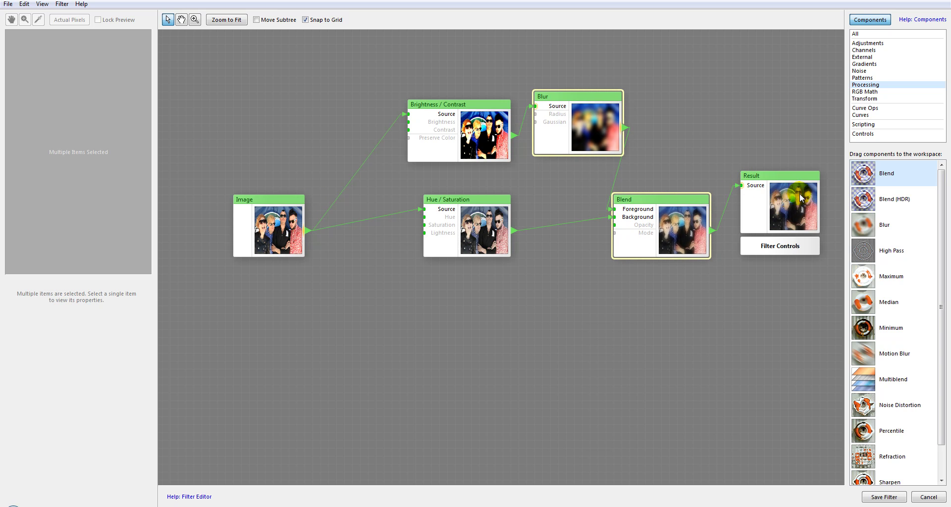
Step: Examine the blended result in the preview, at actual pixels across the people in the photo and as a whole
left_click_drag(89, 168, 98, 165)
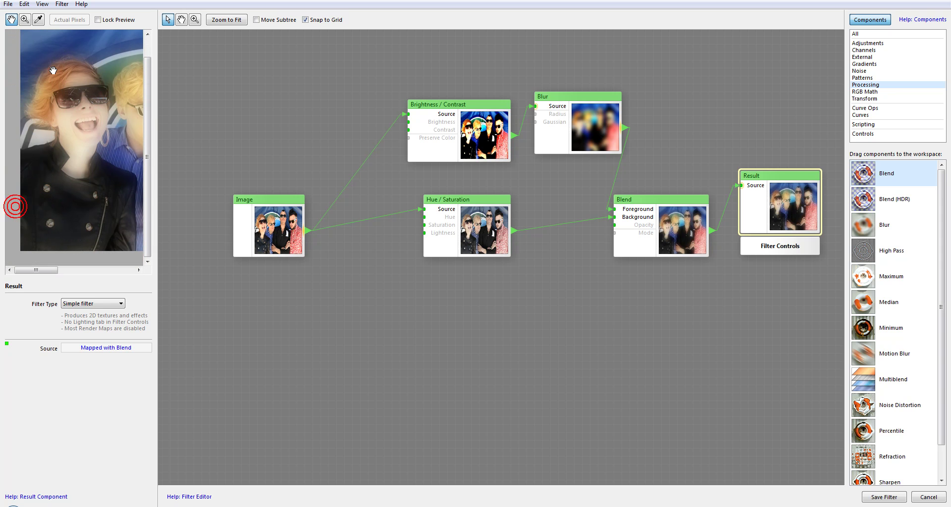
left_click_drag(73, 88, 82, 98)
left_click_drag(122, 162, 50, 95)
left_click_drag(94, 94, 43, 81)
left_click_drag(91, 114, 156, 183)
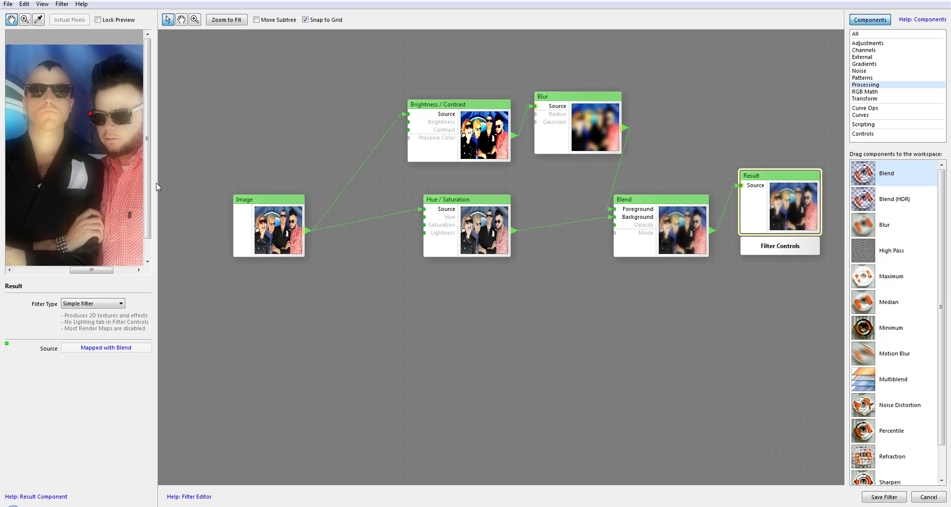
left_click_drag(64, 170, 120, 171)
left_click_drag(27, 159, 89, 156)
scroll(82, 152, "down", 2)
scroll(85, 152, "up", 1)
Step: Spread out the Brightness / Contrast, Blur, Hue / Saturation and Blend components to make the node layout clearer
left_click_drag(471, 102, 447, 87)
left_click_drag(583, 107, 589, 117)
left_click_drag(472, 215, 423, 207)
left_click_drag(678, 208, 669, 208)
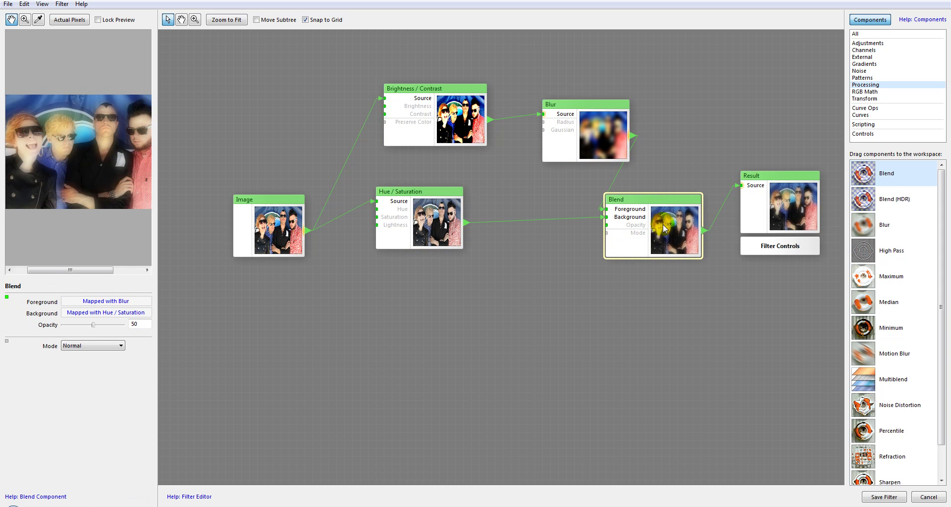
Step: Add a Slider control, connect it to the Blend component's Opacity input, and place it just below and beside Blend
left_click(869, 135)
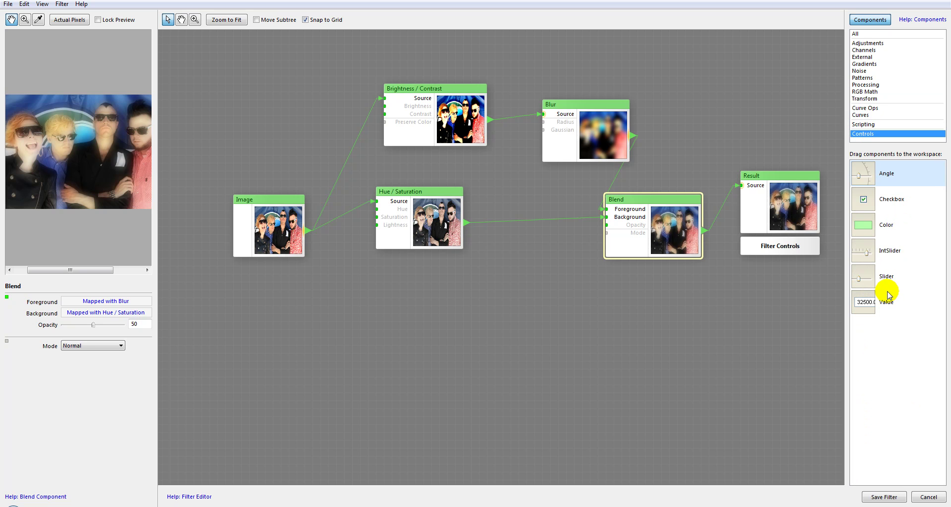
left_click_drag(864, 279, 448, 320)
left_click_drag(575, 240, 601, 225)
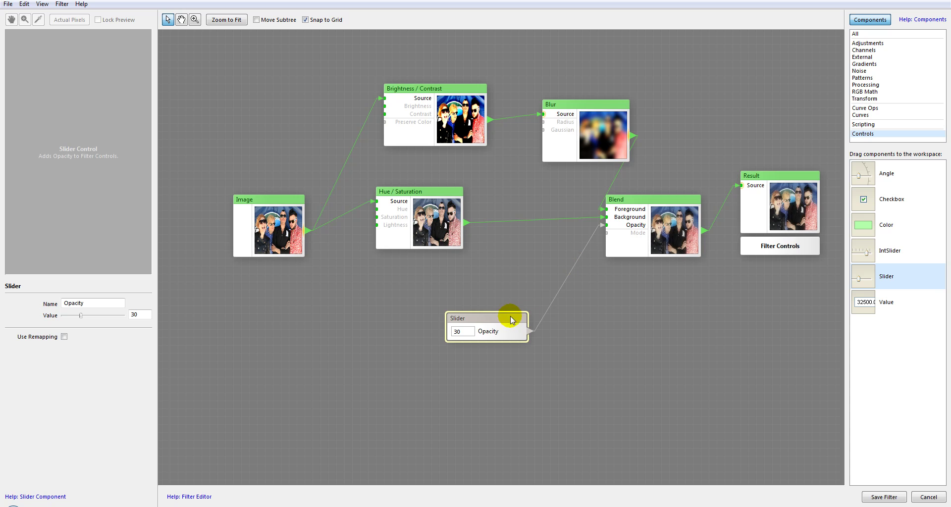
left_click_drag(510, 319, 550, 264)
Step: Try higher values on the Opacity slider control and set it to 29
left_click_drag(80, 315, 83, 315)
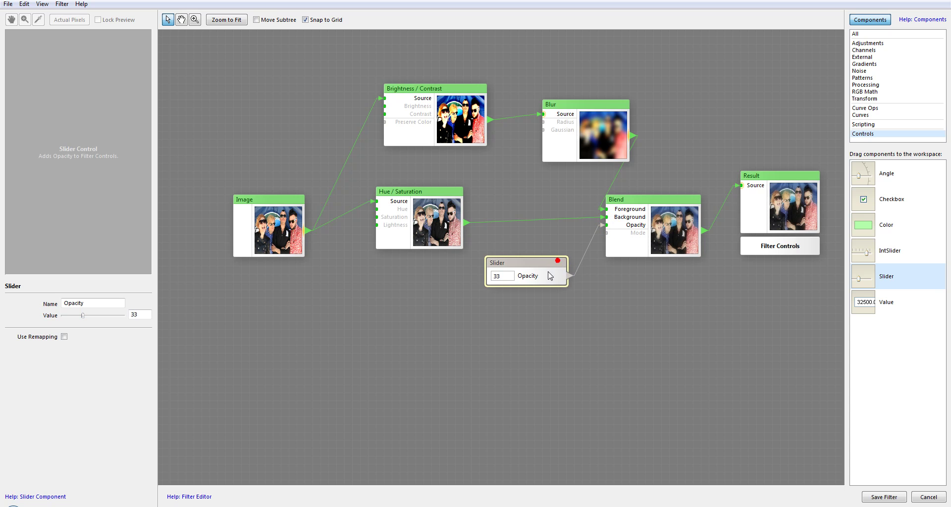
left_click_drag(83, 314, 115, 316)
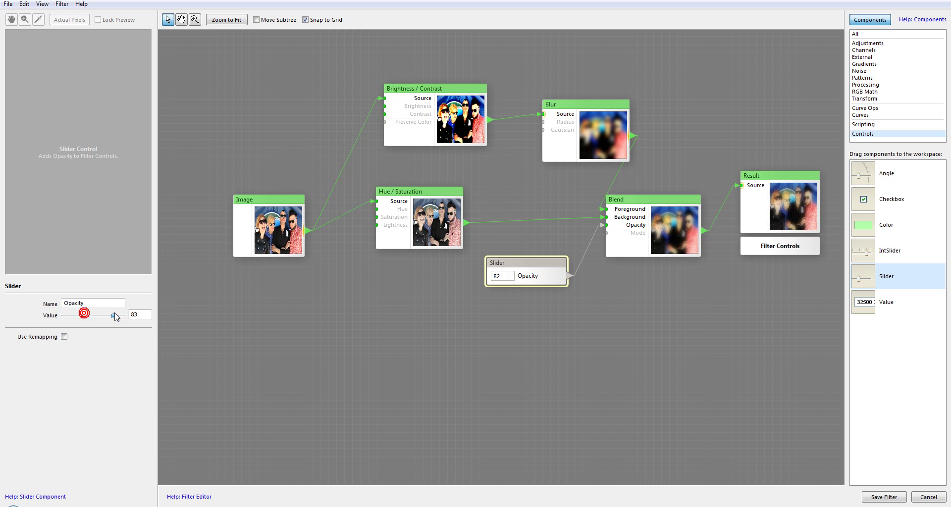
left_click(80, 315)
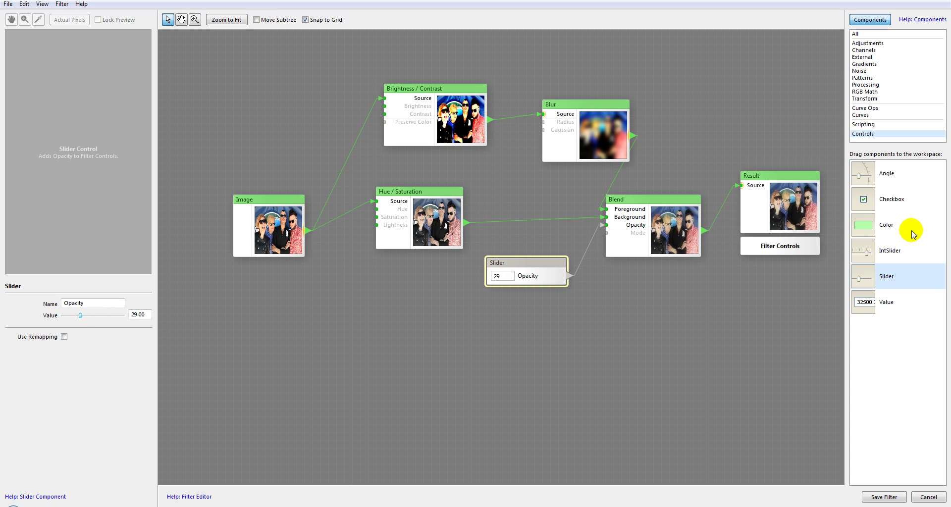
Step: Save the filter as TutorialThree
left_click(884, 496)
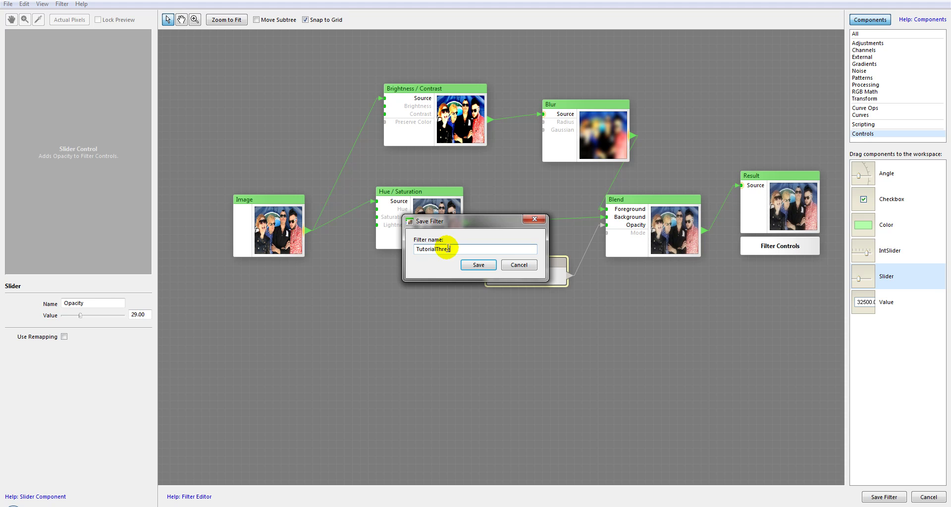
left_click(478, 265)
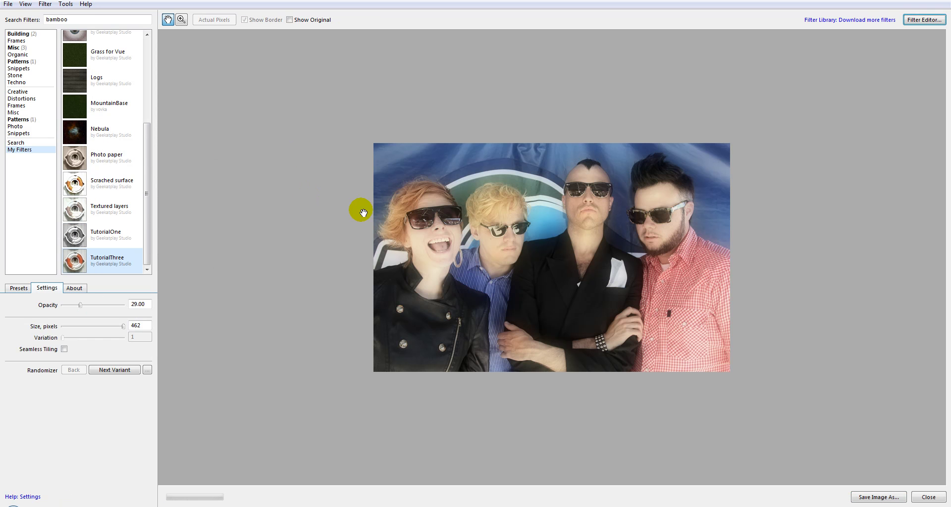
Step: Test the saved filter on the photo with Opacity at 40, 0 and 100, and settle on 35
mouse_move(80, 306)
left_mouse_down()
mouse_move(108, 305)
mouse_move(54, 305)
mouse_move(122, 309)
mouse_move(87, 305)
left_mouse_up()
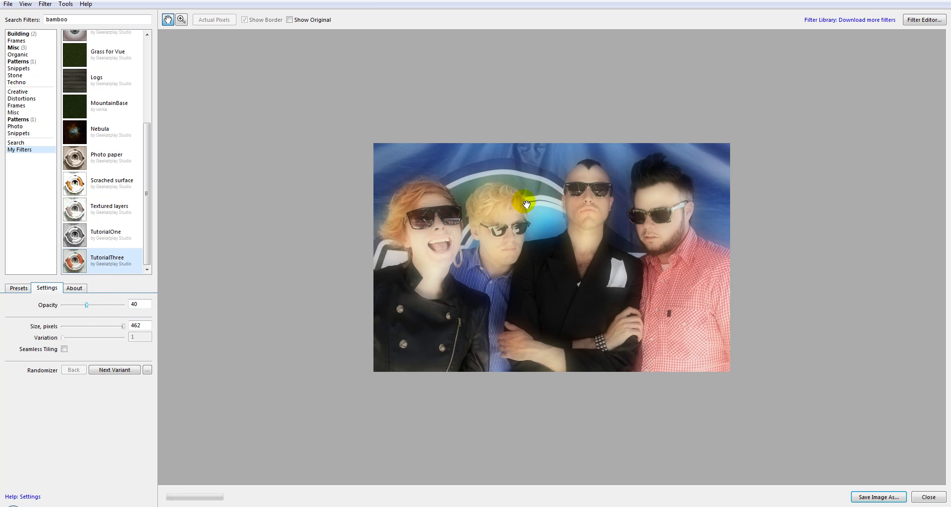
left_click_drag(87, 305, 63, 305)
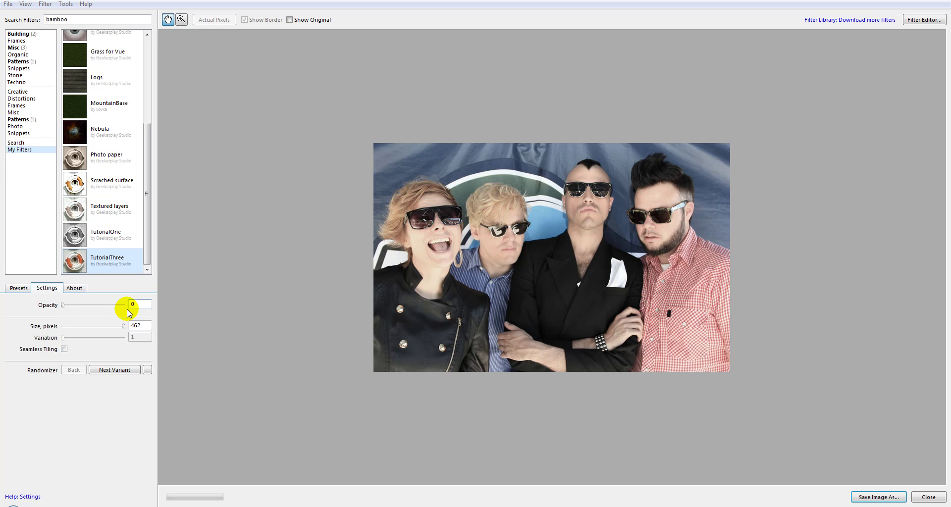
left_click(61, 307)
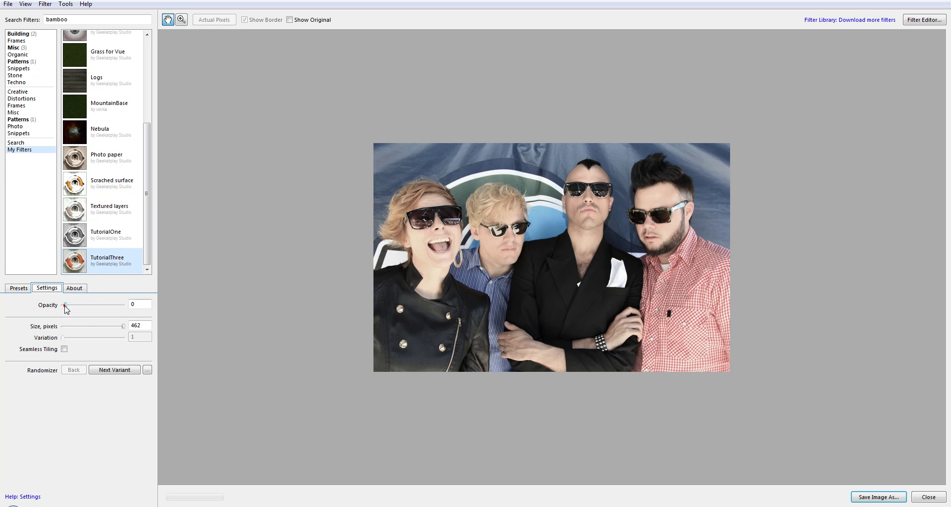
left_click_drag(64, 305, 187, 307)
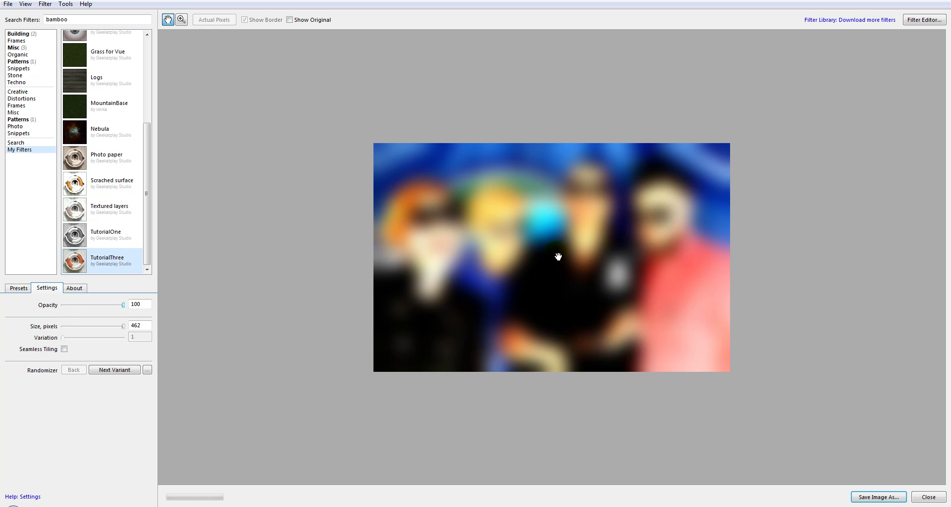
left_click_drag(121, 305, 77, 307)
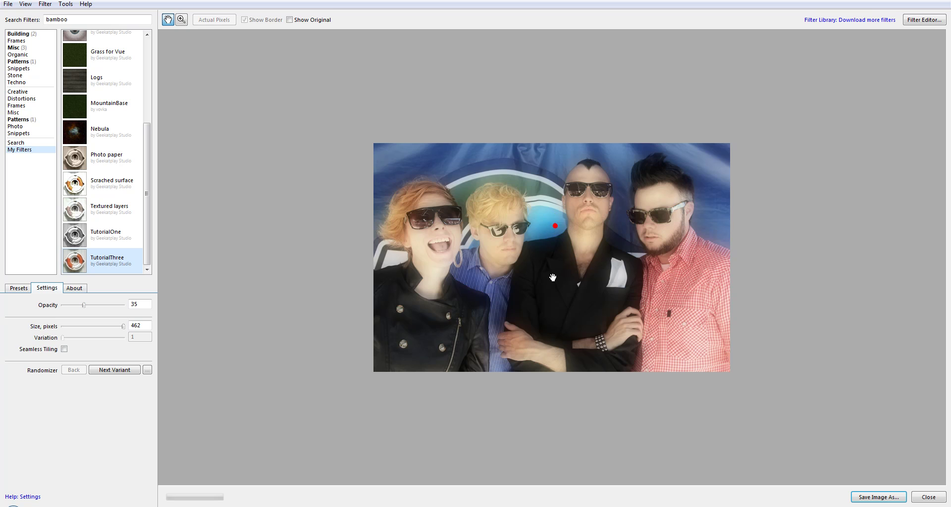
scroll(553, 277, "up", 3)
scroll(549, 276, "down", 3)
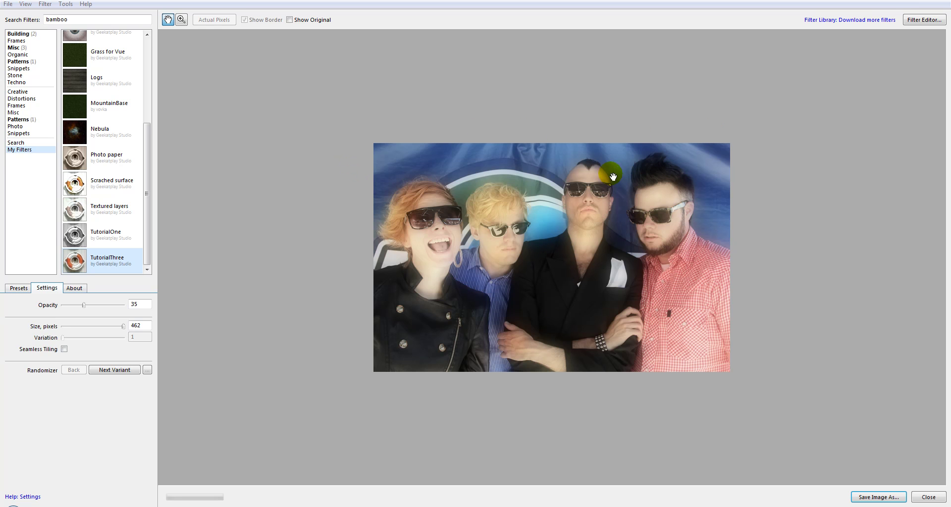
Step: Reopen TutorialThree in the Filter Editor with the component library shown and the whole node layout fitted in the workspace
left_click(922, 20)
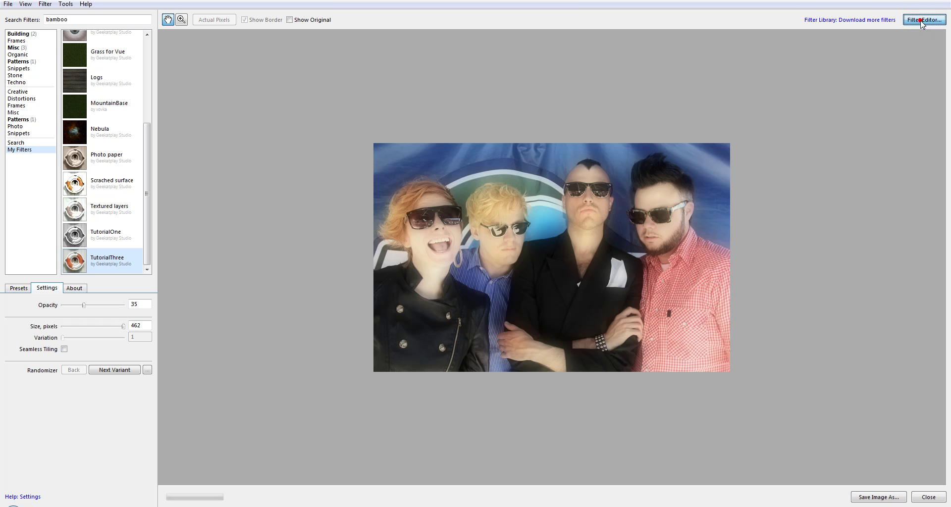
left_click(440, 270)
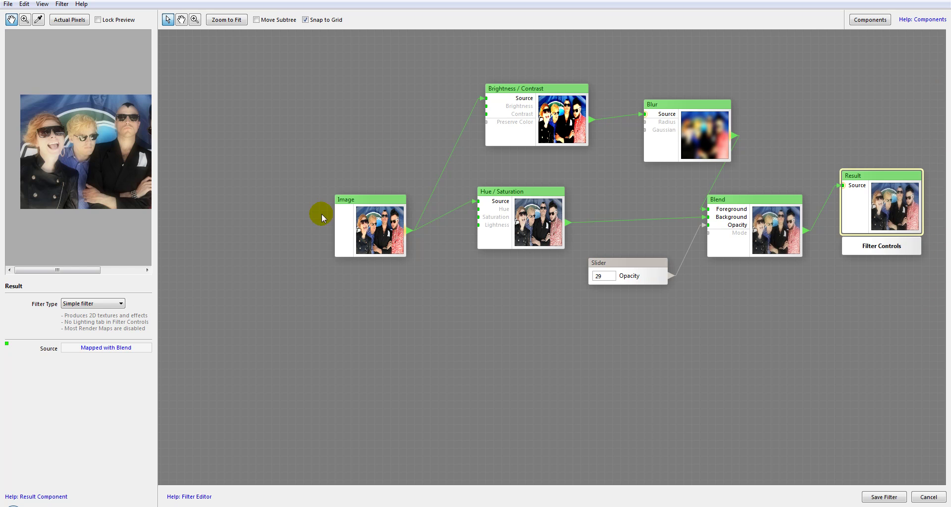
left_click(862, 21)
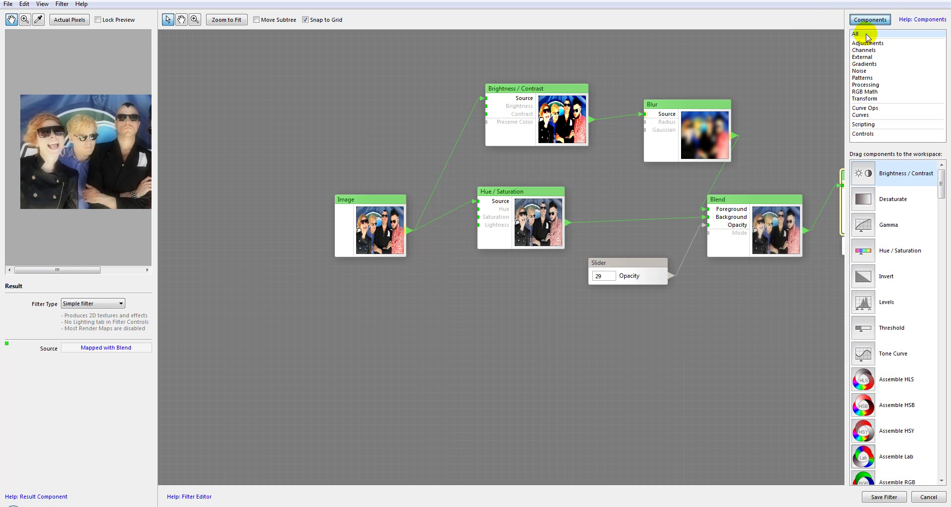
left_click(223, 20)
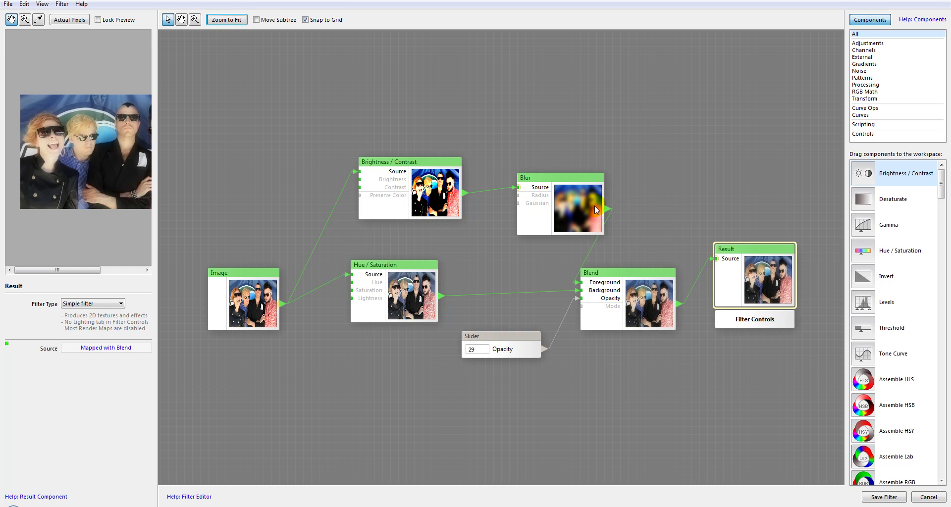
Step: Move the Blur and Brightness / Contrast components up and to the left to make room above the Hue / Saturation branch
left_click(573, 179)
left_click_drag(572, 177, 556, 145)
left_click_drag(446, 211, 413, 163)
left_click_drag(561, 148, 544, 140)
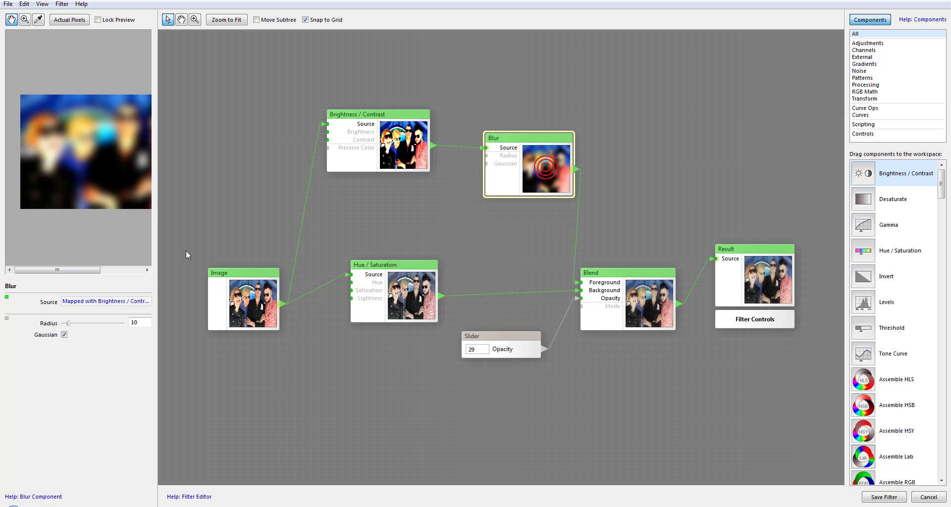
Step: Try a Blur radius of 8 and compare the blur with the Gaussian option off and on
left_click_drag(95, 323, 67, 325)
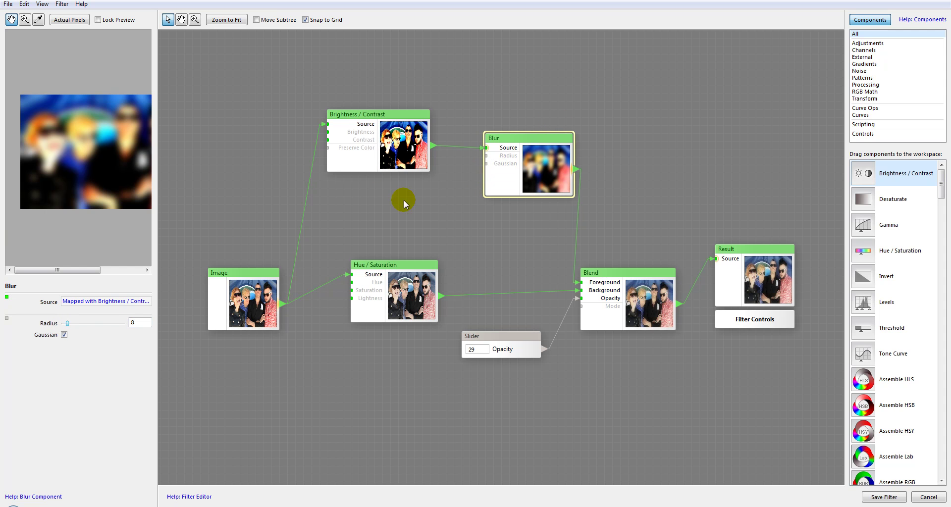
left_click(64, 335)
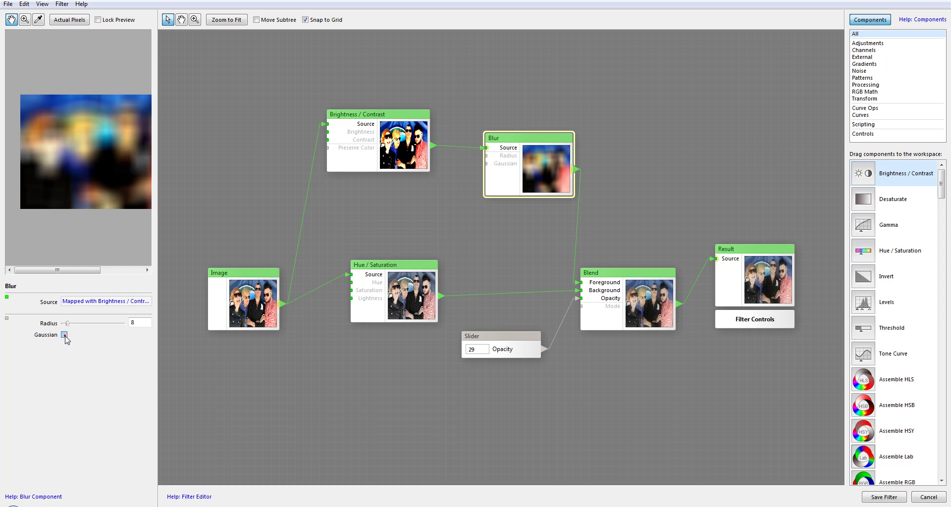
left_click(64, 335)
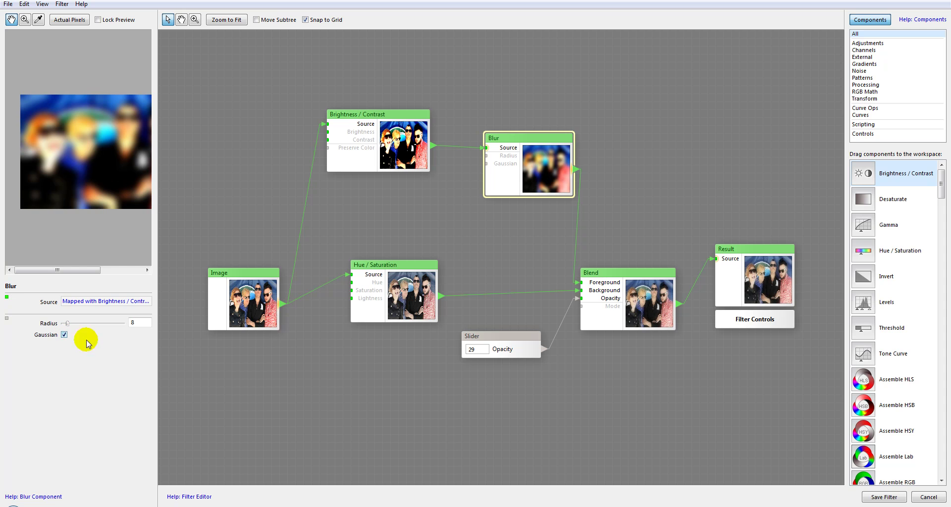
Step: Add a Slider control, connect it to the Blur component's Radius input, and set its value to 16
left_click(868, 133)
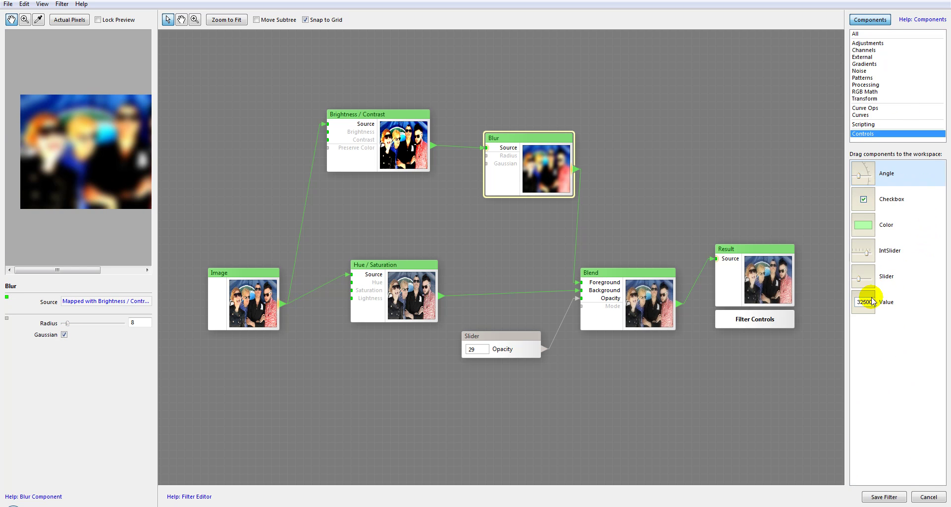
left_click_drag(864, 276, 439, 226)
left_click_drag(521, 238, 423, 216)
mouse_move(80, 315)
left_mouse_down()
mouse_move(93, 316)
mouse_move(65, 316)
mouse_move(111, 316)
mouse_move(74, 319)
left_mouse_up()
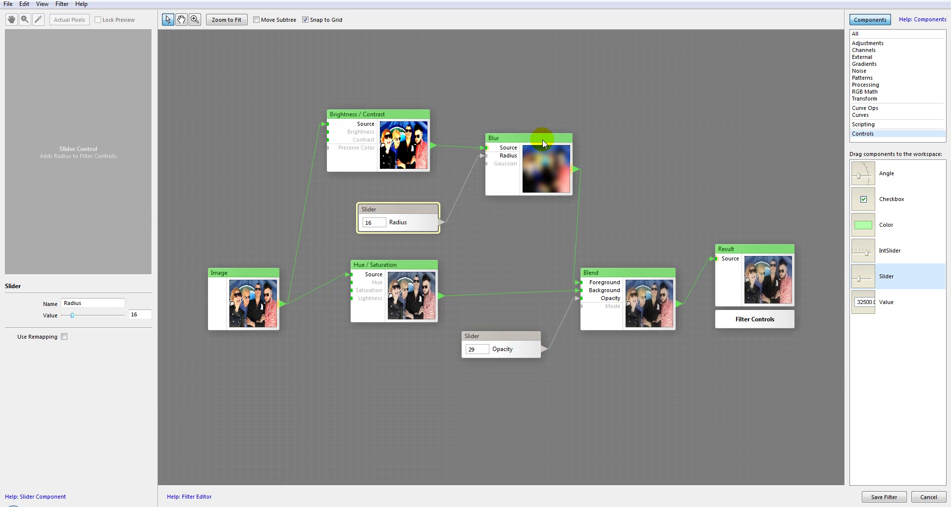
Step: Rearrange the Blur, Brightness / Contrast, Radius slider, Hue / Saturation and Blend components to open space between Blur and Blend
left_click_drag(542, 138, 534, 114)
left_click_drag(411, 119, 411, 111)
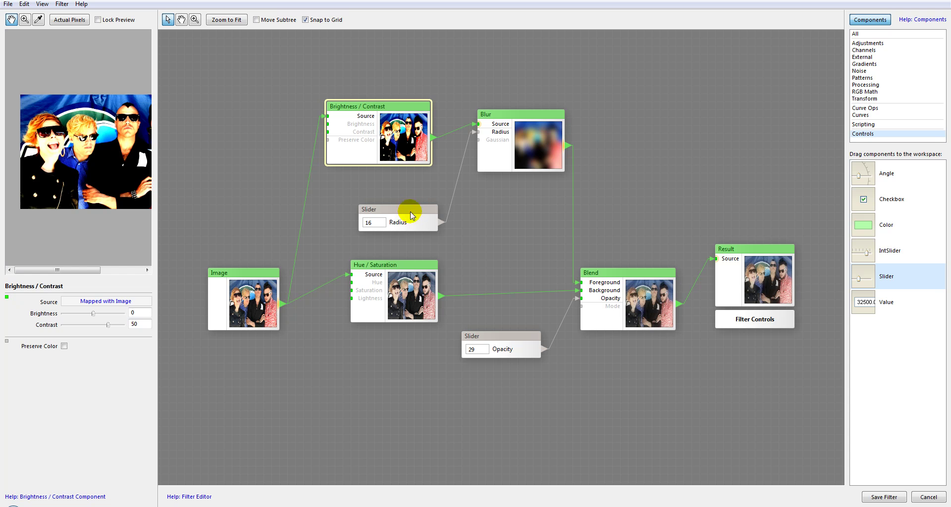
left_click_drag(414, 217, 397, 209)
left_click_drag(411, 272, 393, 264)
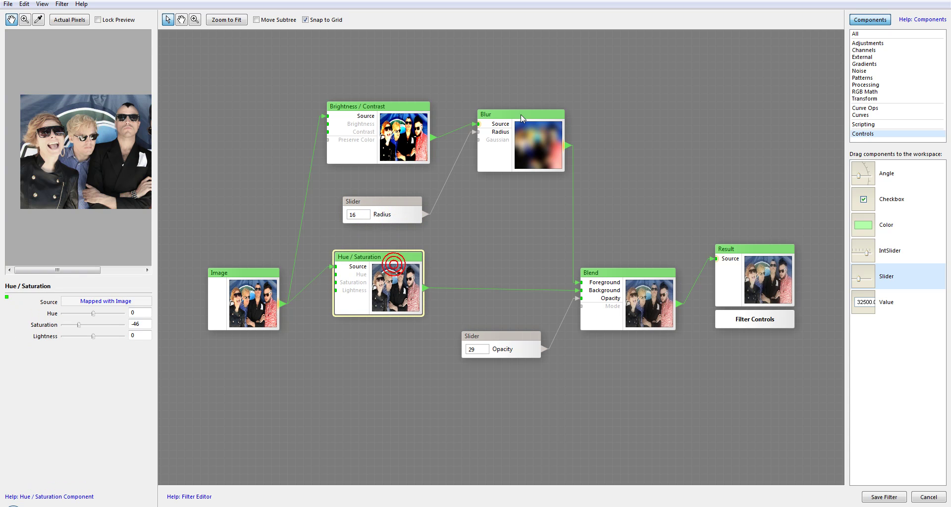
left_click_drag(523, 114, 497, 105)
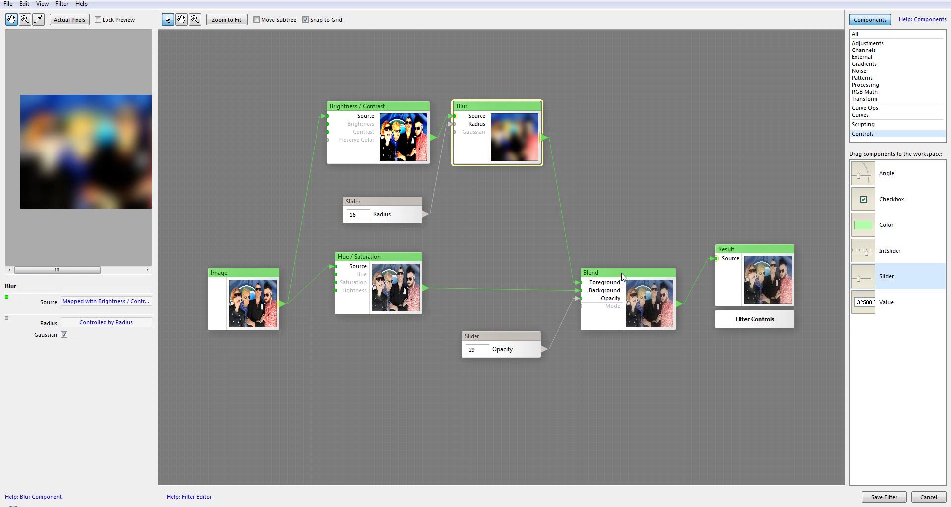
left_click_drag(622, 281, 630, 234)
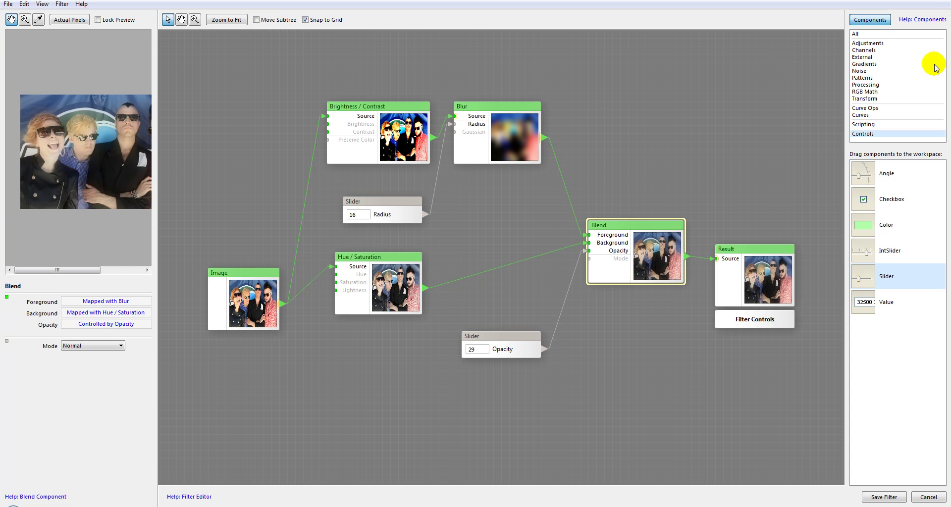
left_click(864, 84)
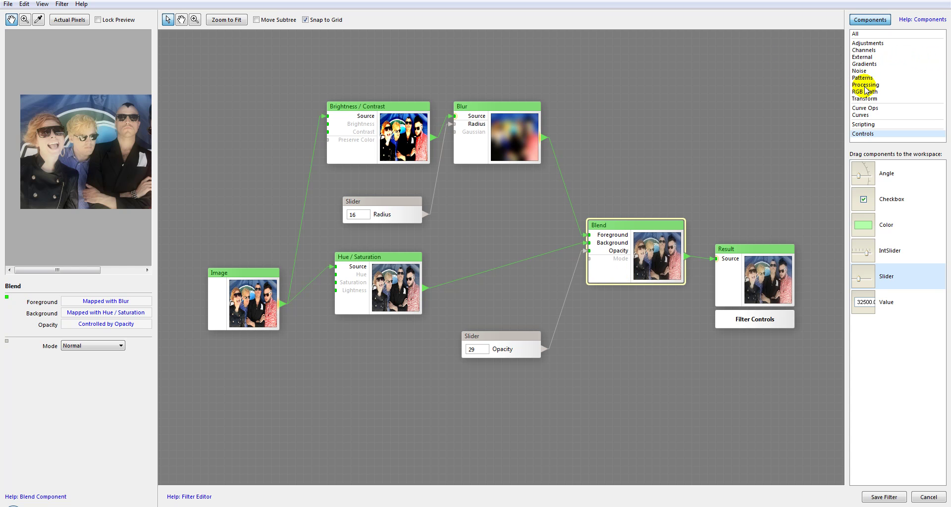
left_click_drag(944, 247, 943, 294)
left_click(867, 43)
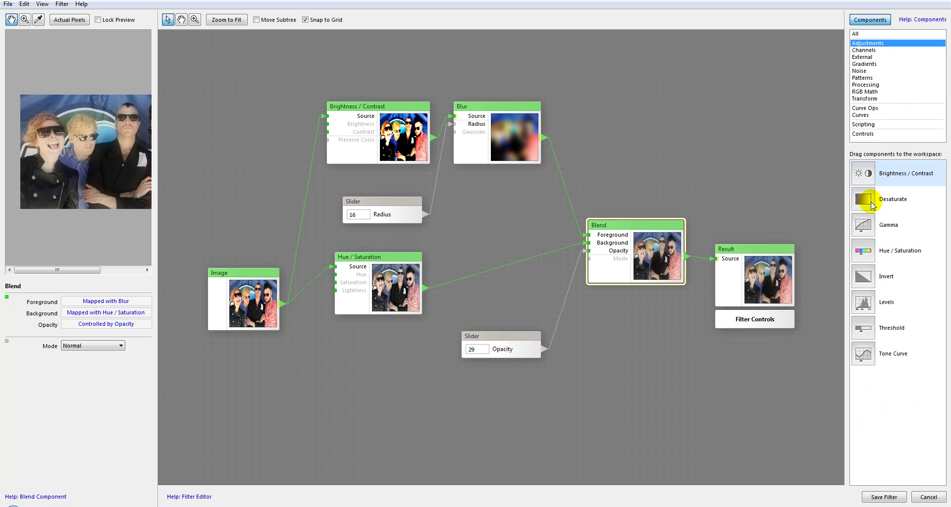
left_click_drag(864, 200, 686, 131)
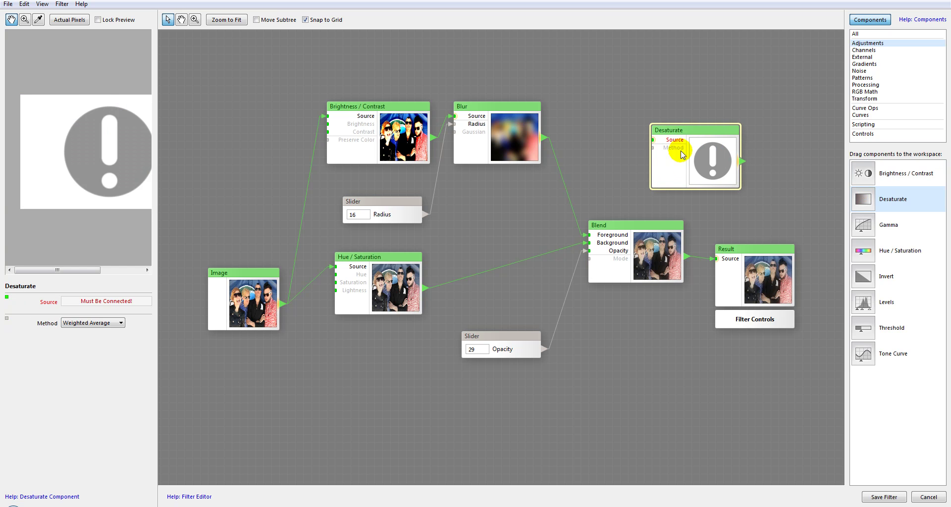
key("Delete")
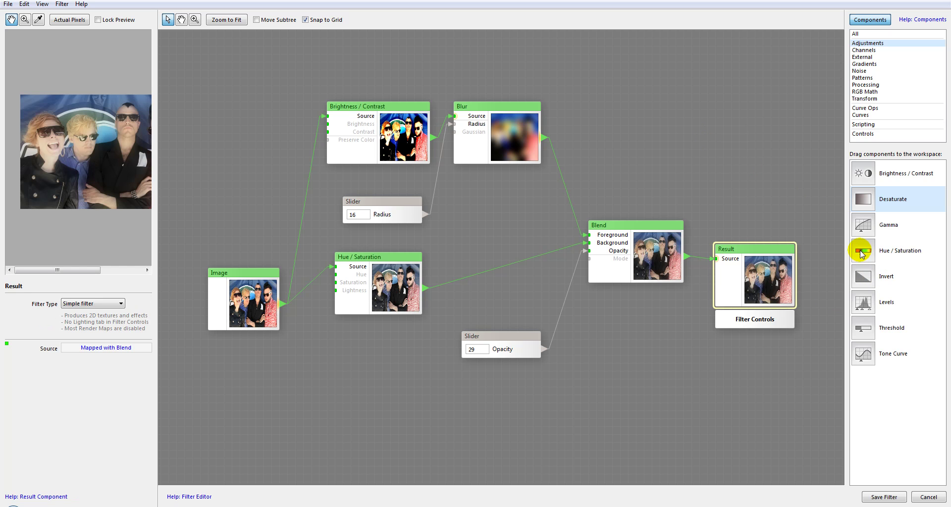
Step: Insert a second Hue / Saturation component between Blur's output and the Blend component's Foreground input
left_click_drag(862, 251, 625, 131)
left_click_drag(584, 237, 586, 241)
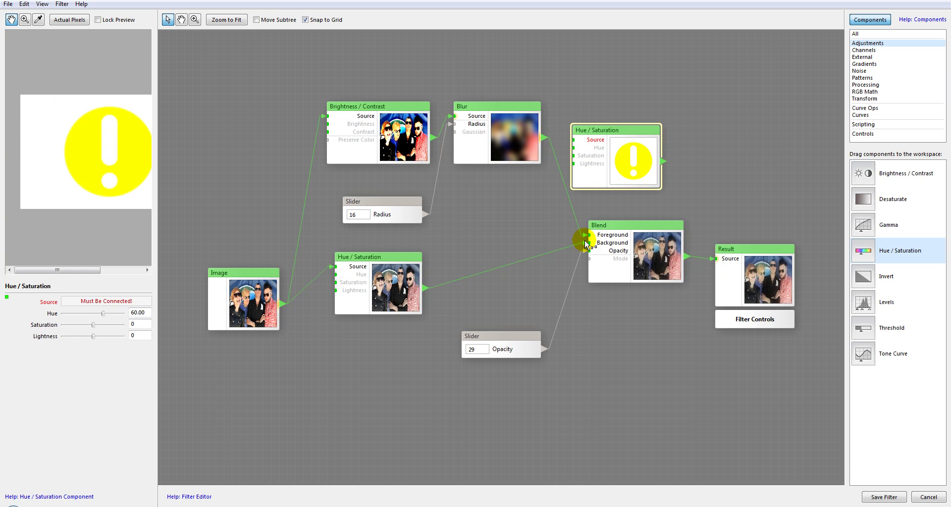
left_click_drag(553, 142, 573, 140)
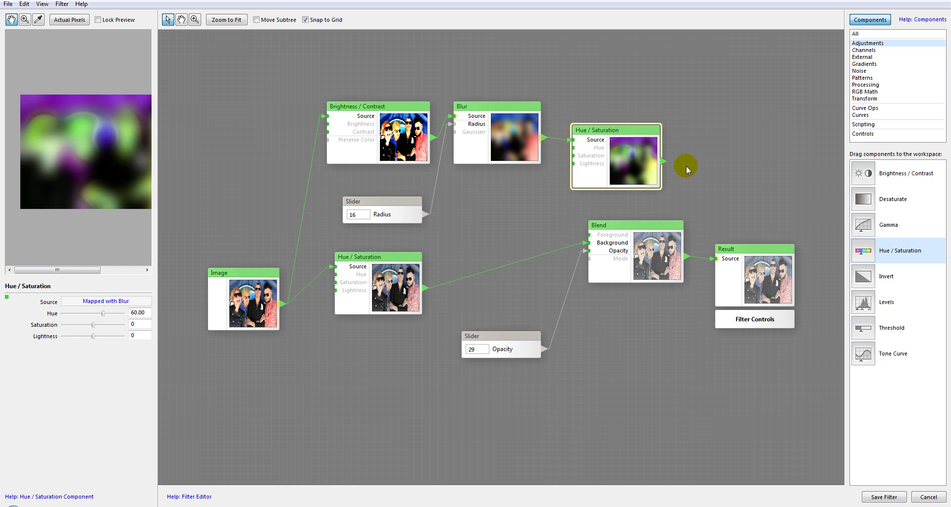
left_click_drag(663, 161, 588, 235)
Step: Set the new Hue / Saturation component's Hue to 0
left_click(628, 126)
left_click(146, 312)
type("0")
key("Return")
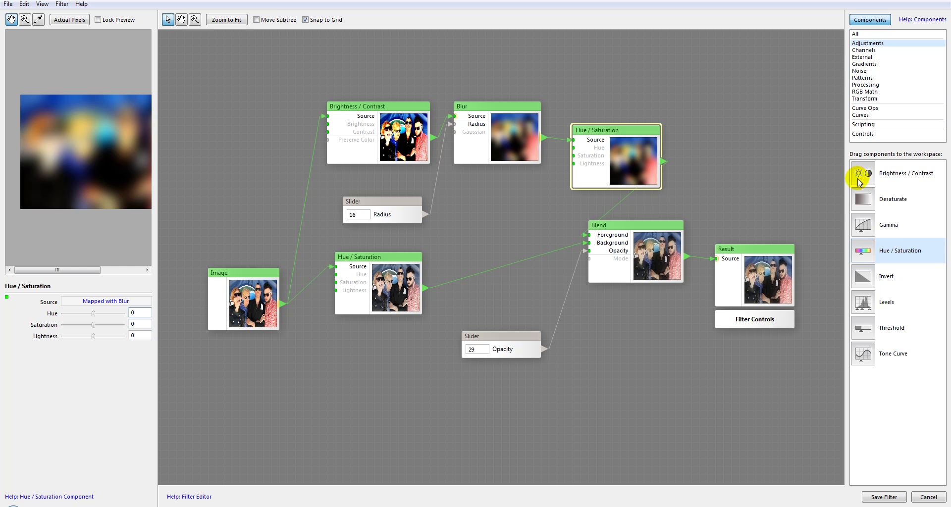
Step: Add a Slider control, connect it to the new Hue / Saturation component's Saturation input, and place it below Blur
left_click(863, 133)
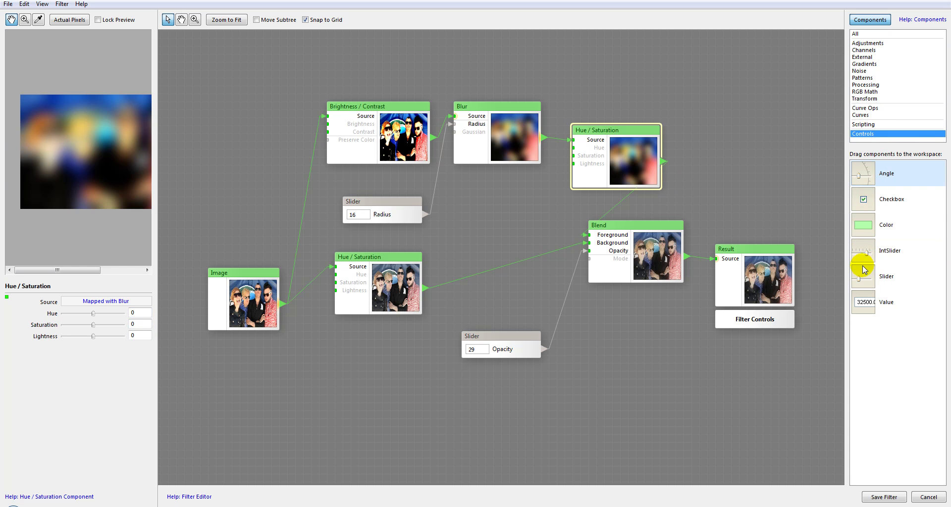
mouse_move(862, 273)
left_mouse_down()
mouse_move(539, 275)
mouse_move(479, 223)
left_mouse_up()
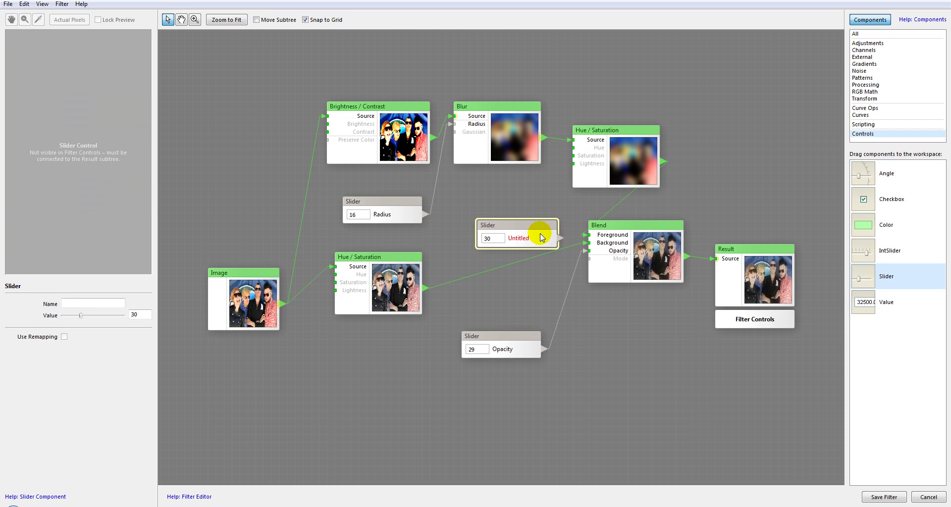
left_click_drag(557, 154, 572, 156)
left_click_drag(540, 227, 522, 192)
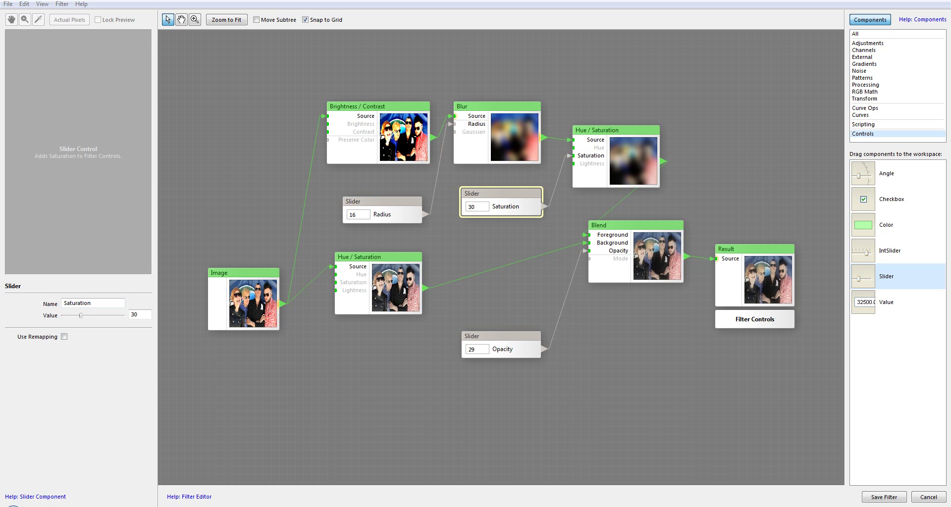
Step: Add a Slider control to the lower Hue / Saturation component's Saturation input and place it below that component
left_click(863, 280)
mouse_move(493, 378)
left_mouse_down()
mouse_move(330, 375)
mouse_move(386, 369)
mouse_move(317, 299)
mouse_move(333, 283)
left_mouse_up()
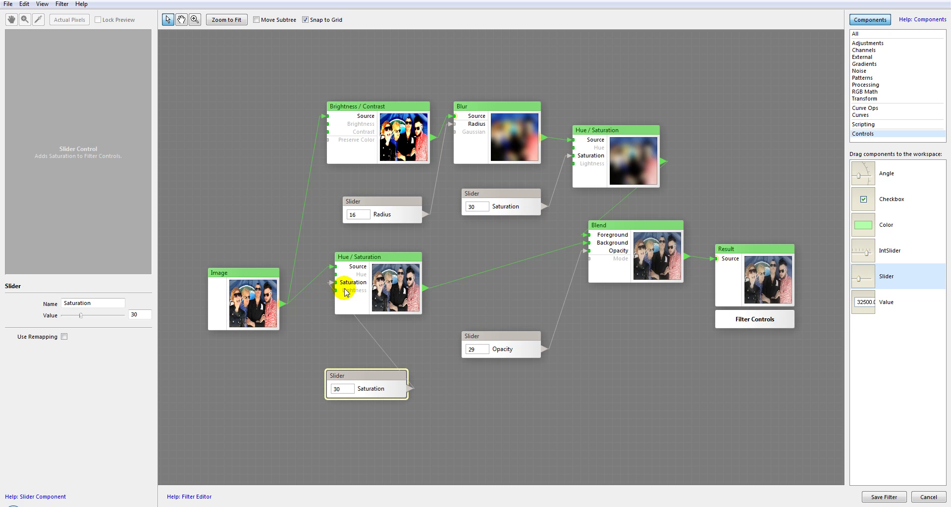
left_click_drag(403, 377, 381, 371)
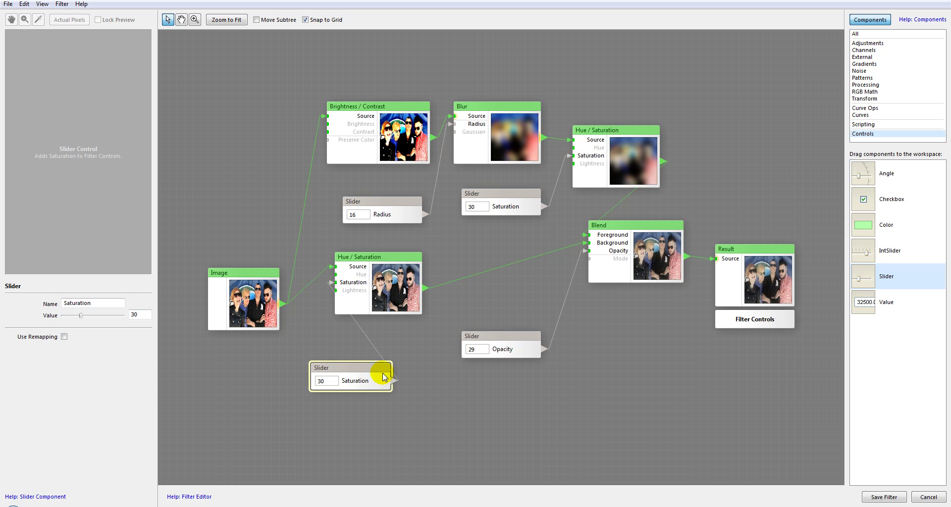
Step: Rename the slider controlling the lower Hue / Saturation component to "Saturation Back"
left_click(101, 301)
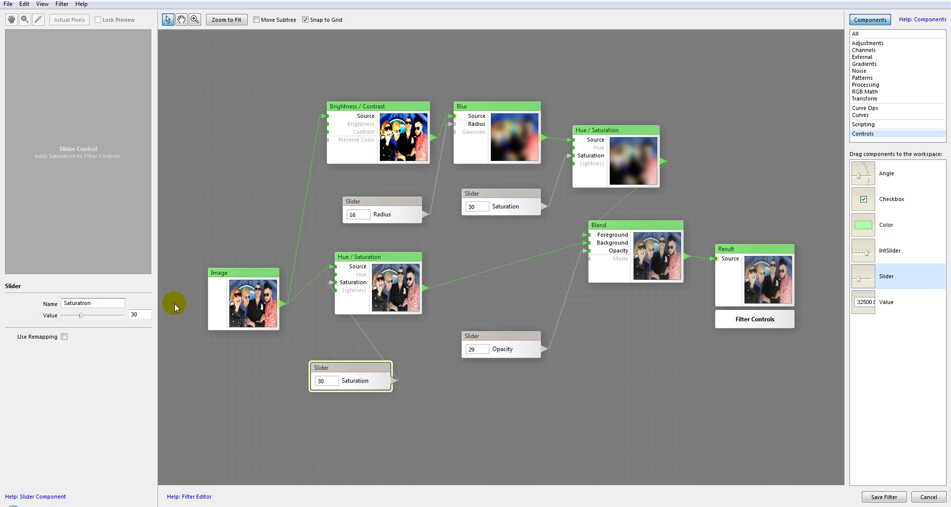
type("Ba")
key("BackSpace")
key("BackSpace")
key("BackSpace")
key("BackSpace")
key("BackSpace")
Step: Rename the slider controlling the blurred branch's saturation to "Saturation Glow" and save the filter
left_click(633, 141)
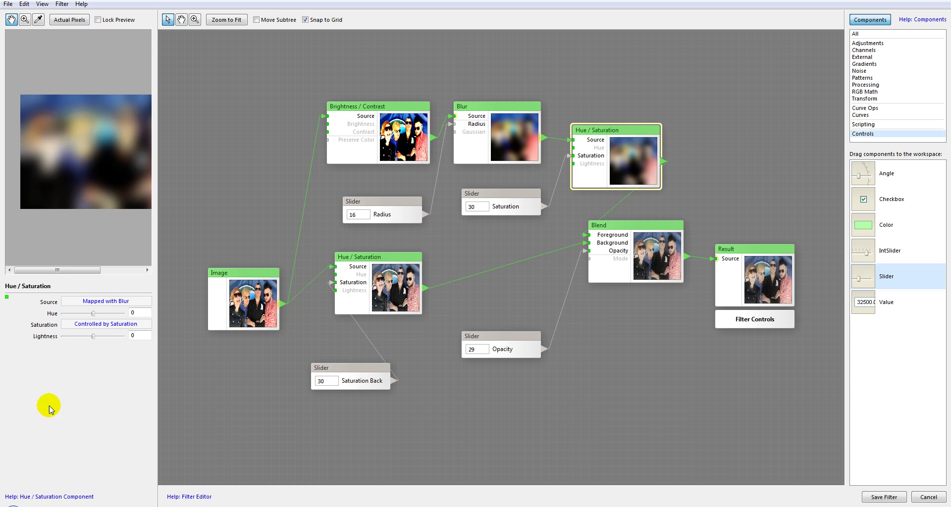
left_click(512, 190)
left_click(103, 304)
type("Glow")
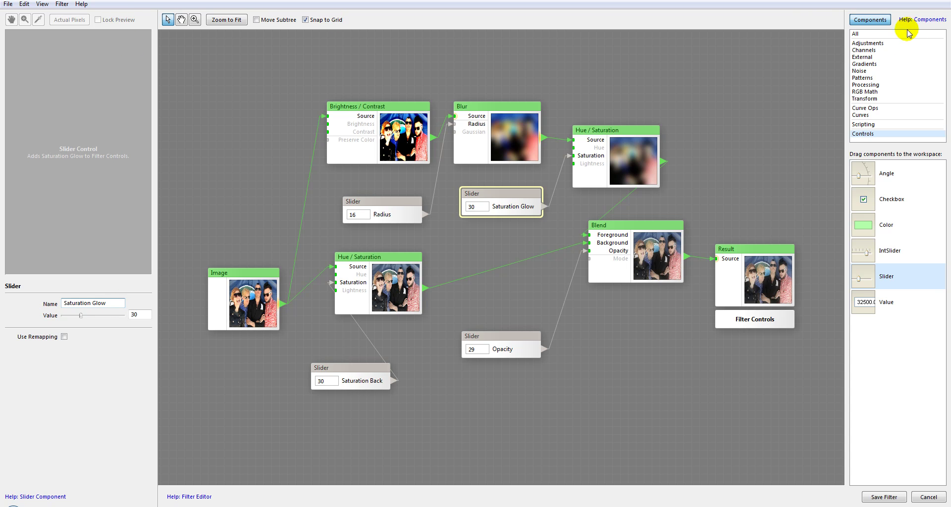
left_click(894, 497)
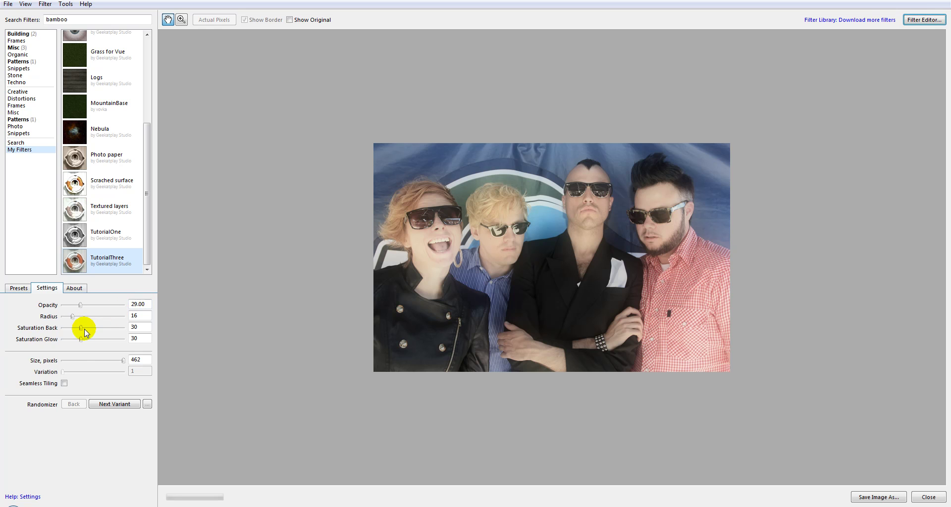
Step: Try out the saved filter's controls, ending with Radius 13, Saturation Back 27 and Saturation Glow 33
left_click_drag(80, 327, 104, 331)
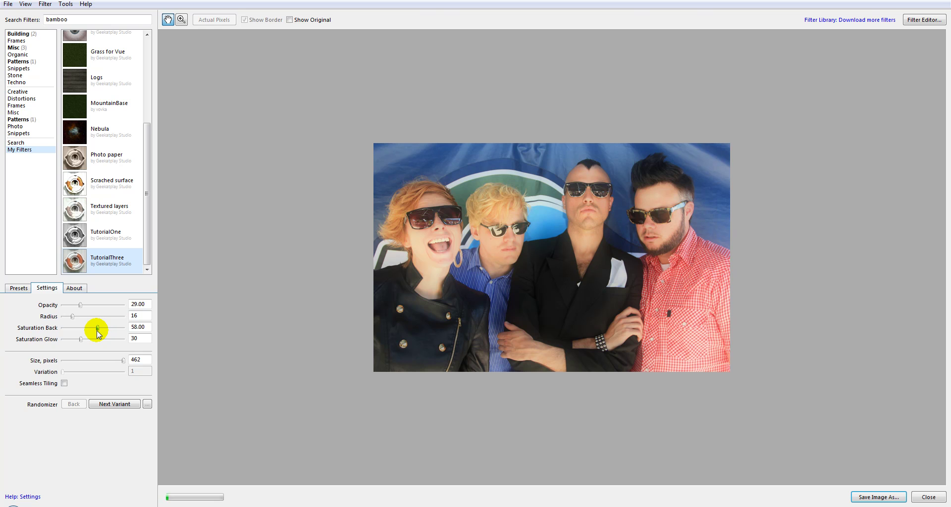
mouse_move(84, 341)
left_mouse_down()
mouse_move(127, 340)
mouse_move(79, 342)
left_mouse_up()
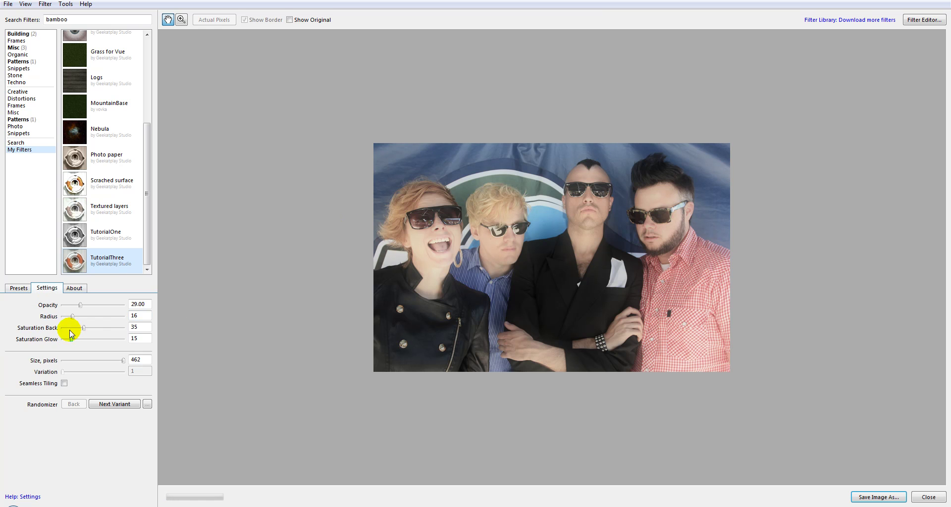
mouse_move(88, 317)
left_mouse_down()
mouse_move(104, 316)
mouse_move(69, 316)
left_mouse_up()
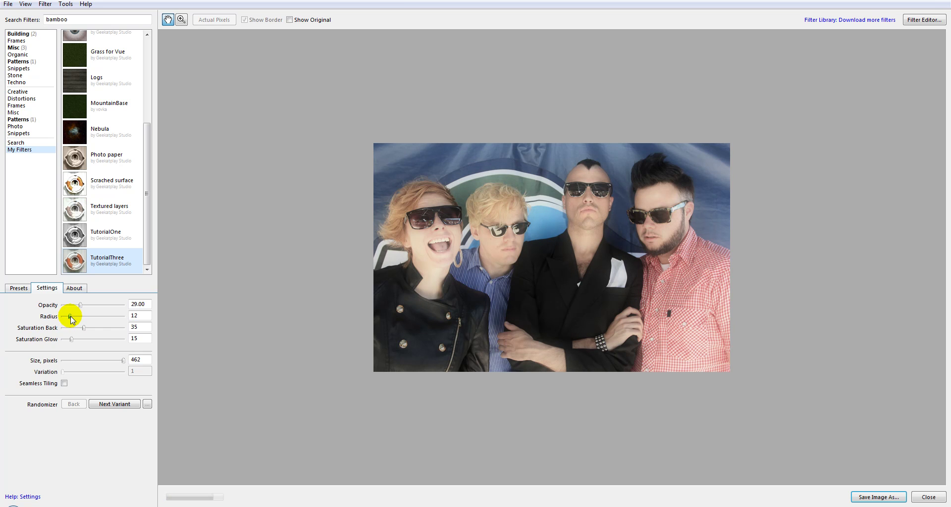
left_click_drag(94, 341, 105, 344)
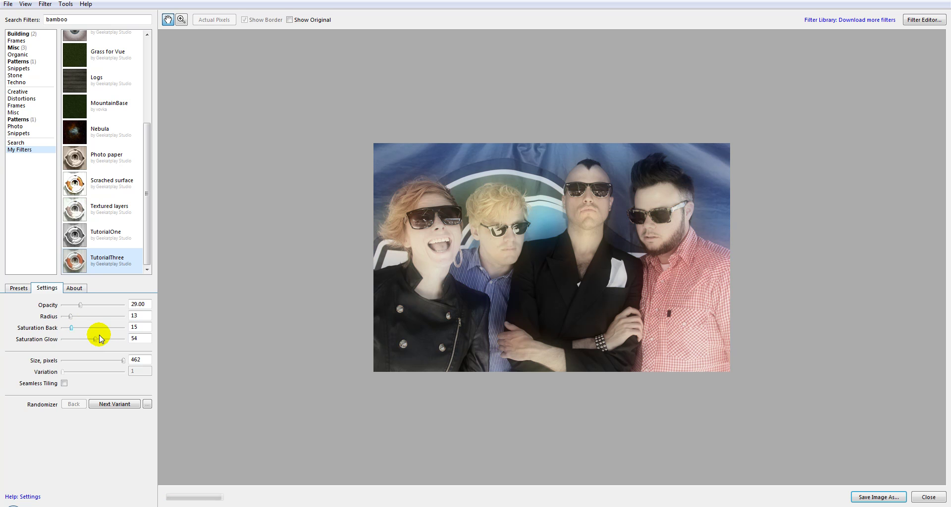
left_click_drag(95, 340, 78, 327)
Step: Reopen TutorialThree for editing and spread out the Image, lower Hue / Saturation, Brightness / Contrast, Radius, Saturation Back and Opacity components
left_click(916, 20)
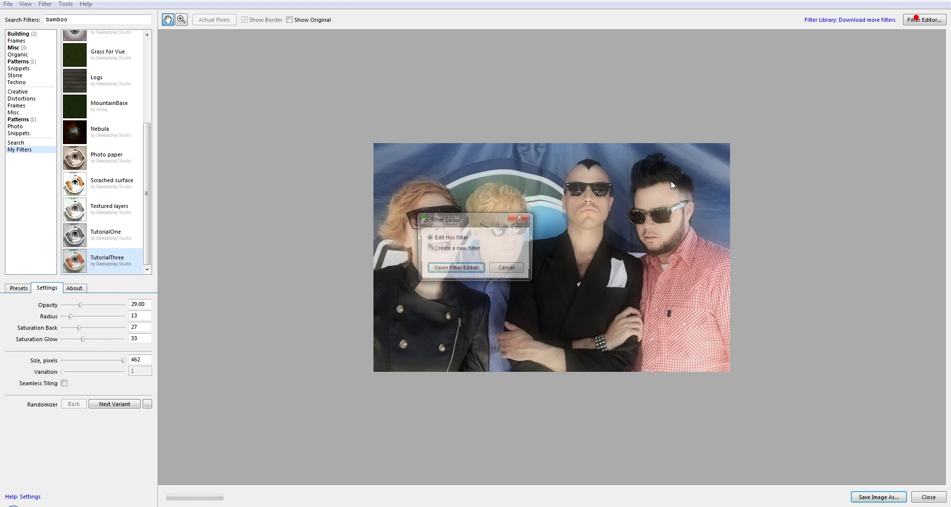
left_click(452, 268)
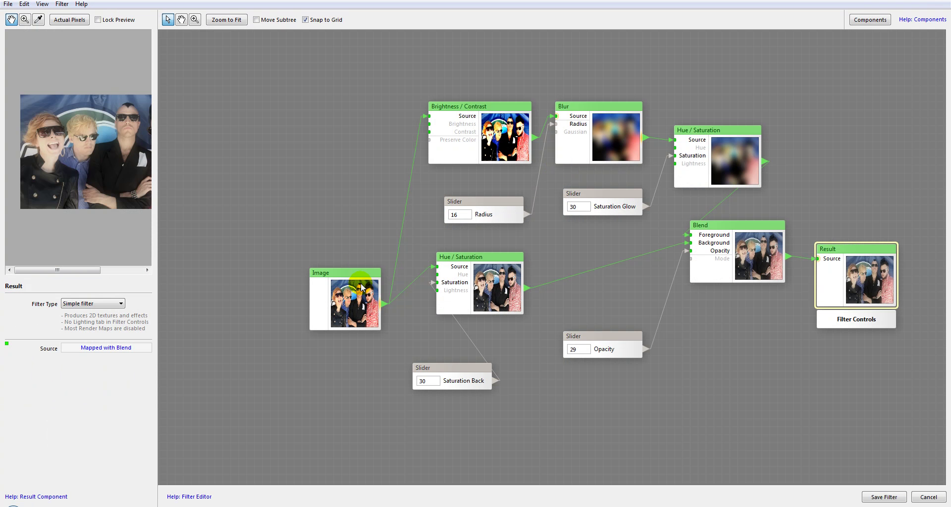
left_click_drag(360, 286, 312, 231)
left_click_drag(490, 257, 465, 249)
left_click_drag(481, 211, 528, 60)
left_click_drag(495, 108, 449, 109)
left_click_drag(462, 250, 430, 203)
left_click_drag(464, 373, 333, 302)
left_click_drag(597, 334, 627, 342)
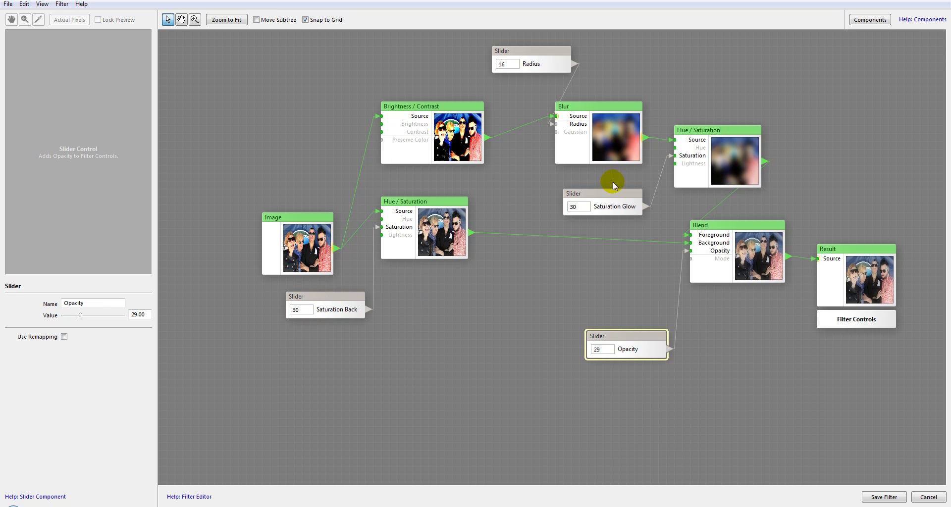
Step: Move the Saturation Glow slider above the Blur component, and reposition Blur and the Radius slider to clear the overlaps
left_click_drag(596, 201, 644, 113)
left_click_drag(627, 160, 652, 144)
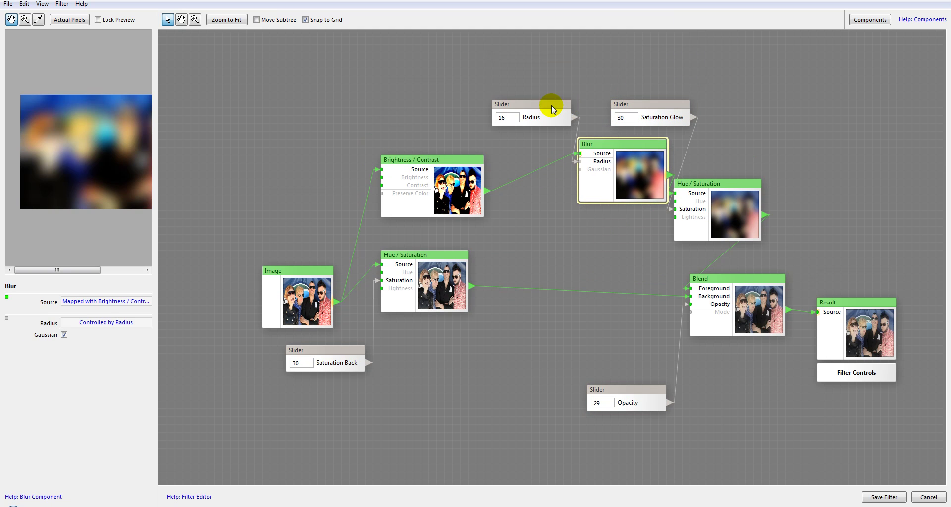
left_click_drag(550, 106, 502, 110)
left_click_drag(630, 156, 592, 151)
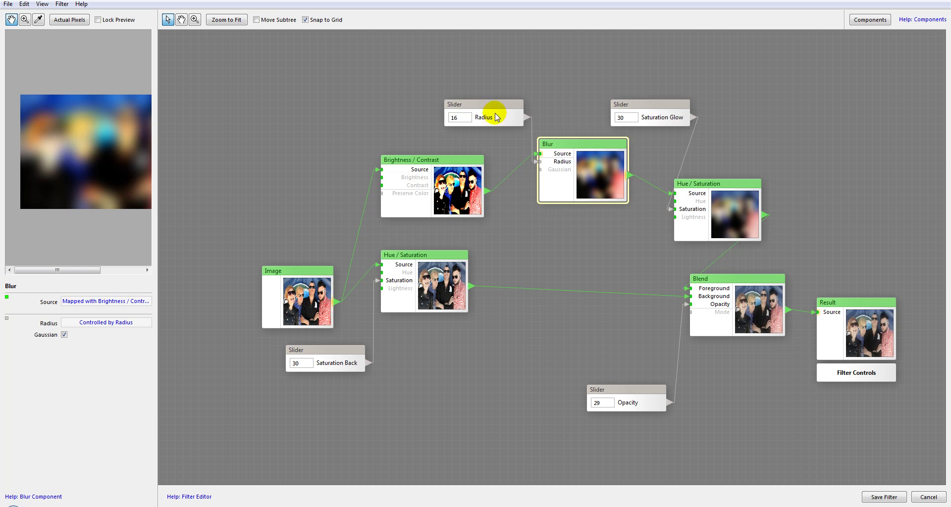
Step: Shift the upper Hue / Saturation, Blend and Result components up and to the right for more spacing
left_click_drag(696, 189, 727, 172)
left_click_drag(731, 279, 746, 255)
left_click_drag(827, 301, 850, 259)
left_click_drag(753, 170, 739, 162)
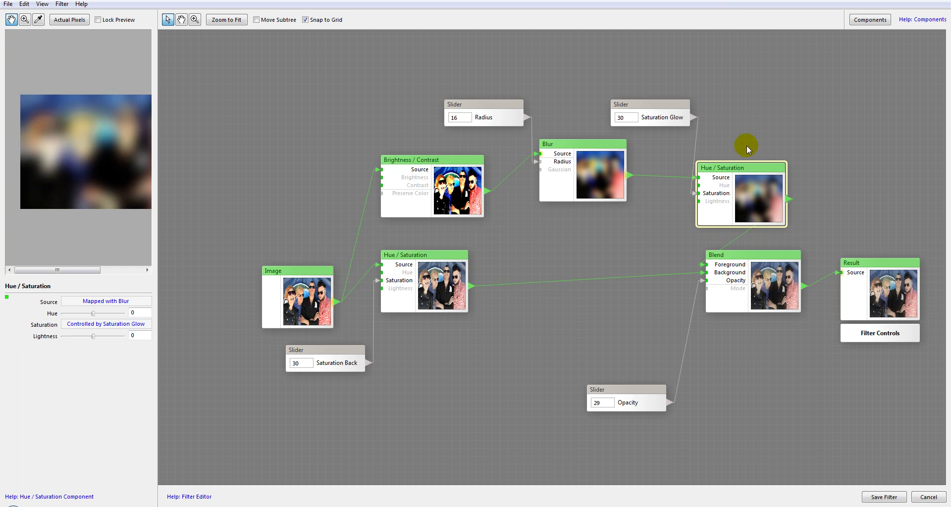
Step: Browse the Adjustments components, place a Gamma component above the Result component, and delete it again
left_click(870, 20)
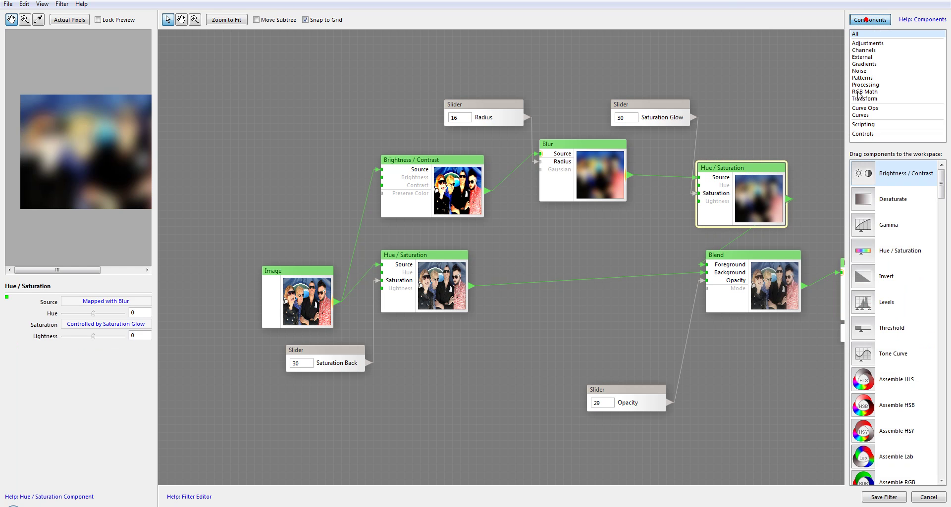
left_click(211, 19)
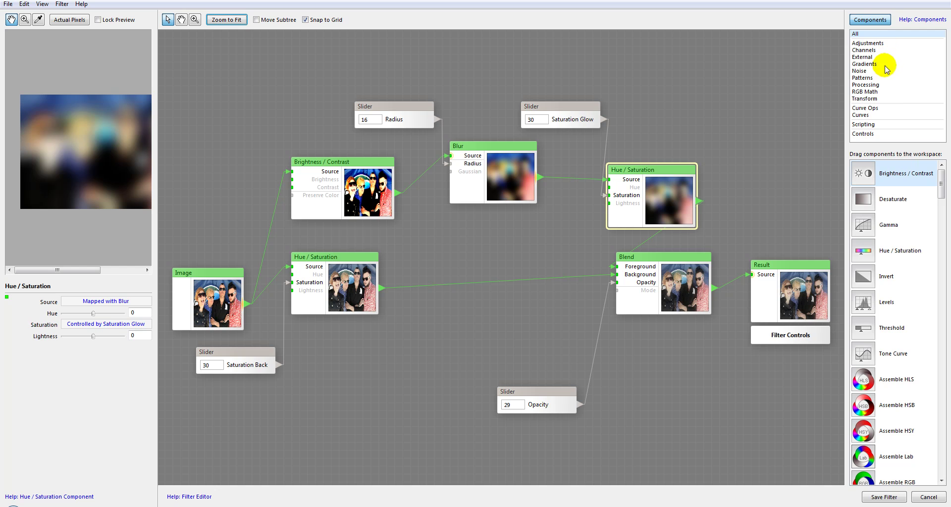
left_click(870, 43)
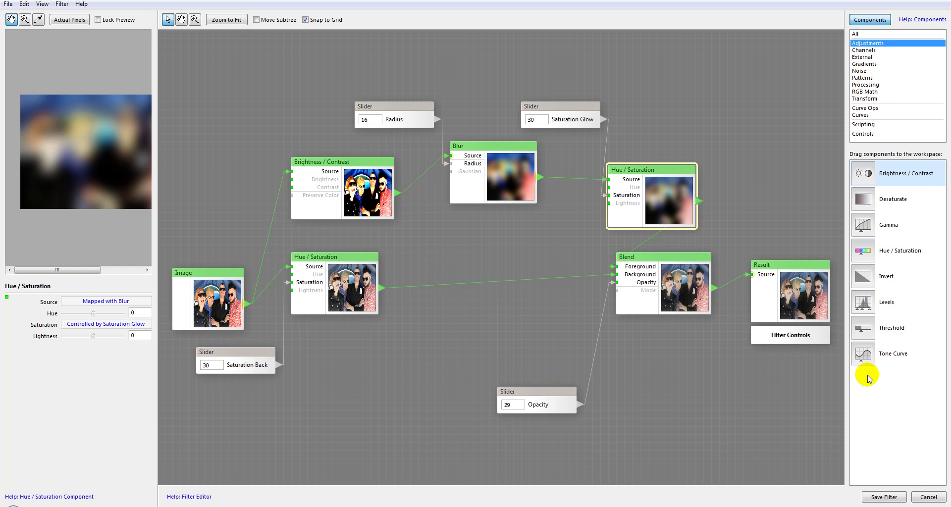
left_click_drag(867, 174, 850, 221)
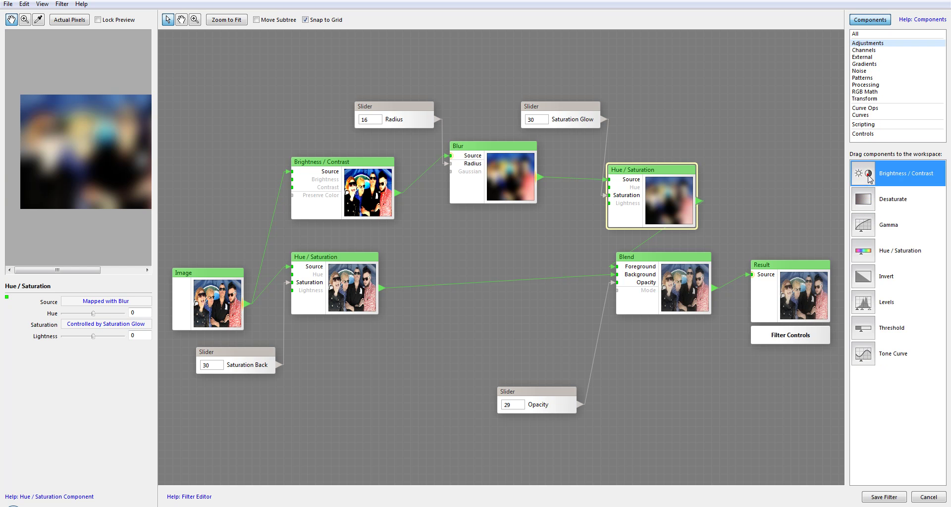
left_click(861, 203)
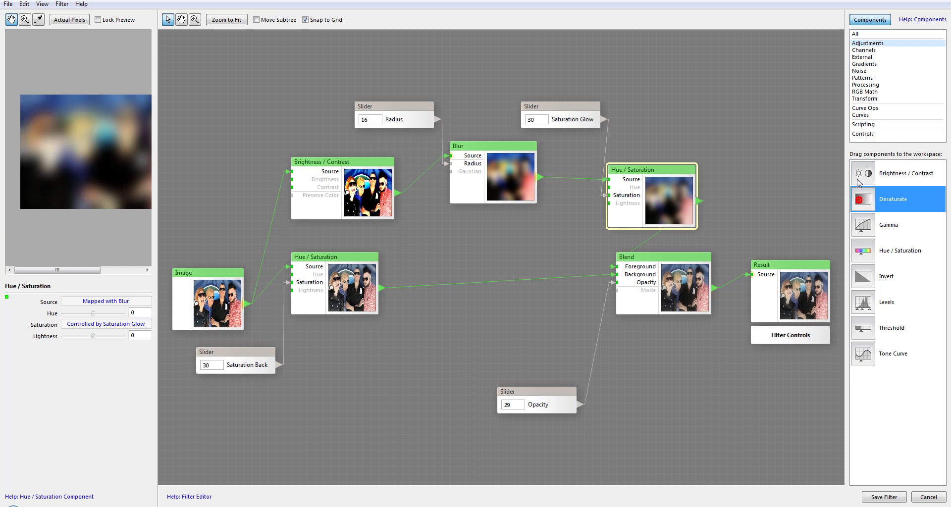
left_click(862, 227)
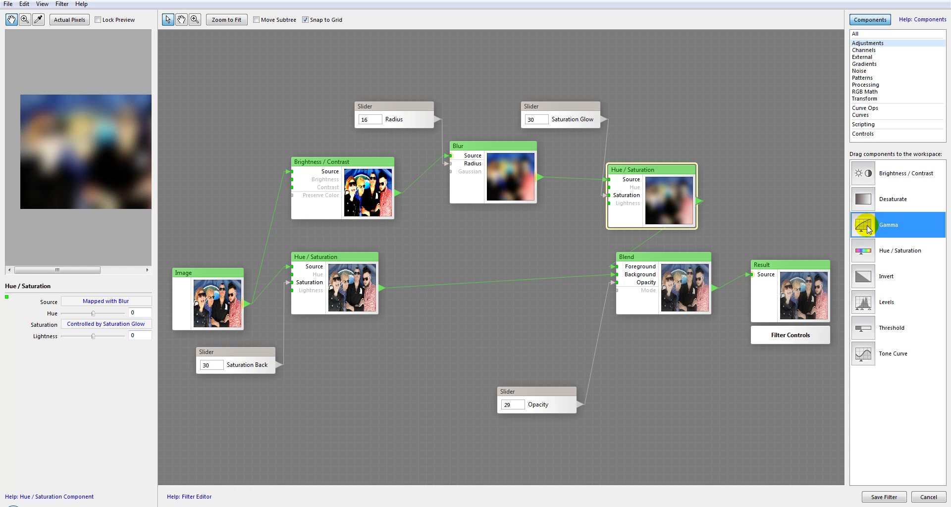
left_click_drag(719, 124, 705, 119)
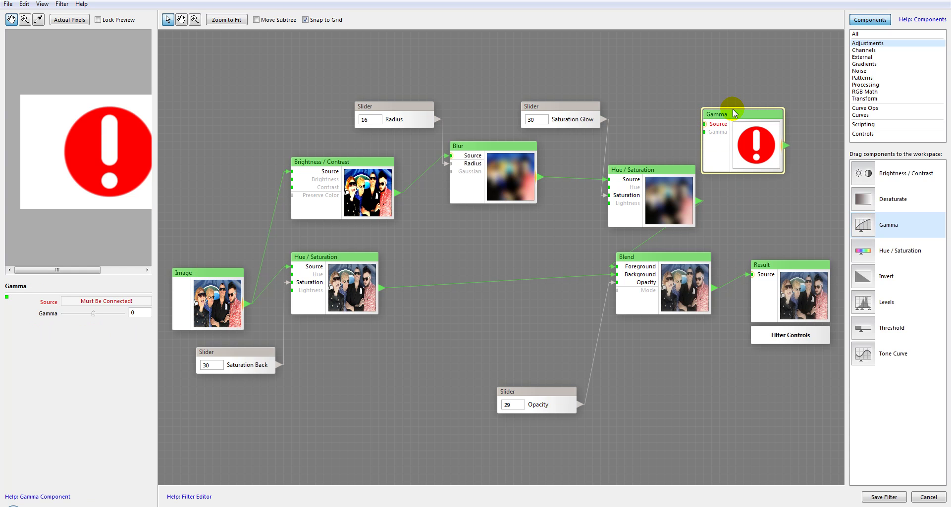
key("Delete")
Step: Place a Levels component above the upper Hue / Saturation component, and delete it again
left_click(869, 251)
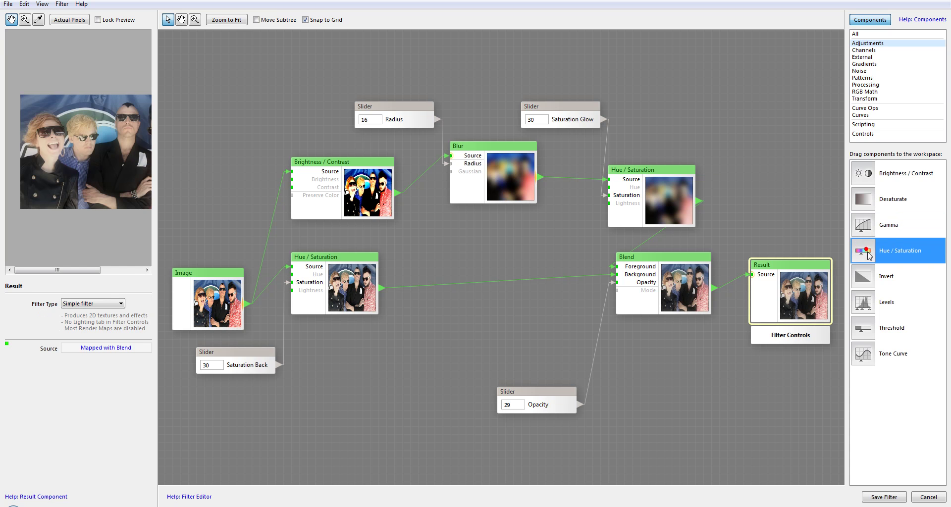
left_click(862, 280)
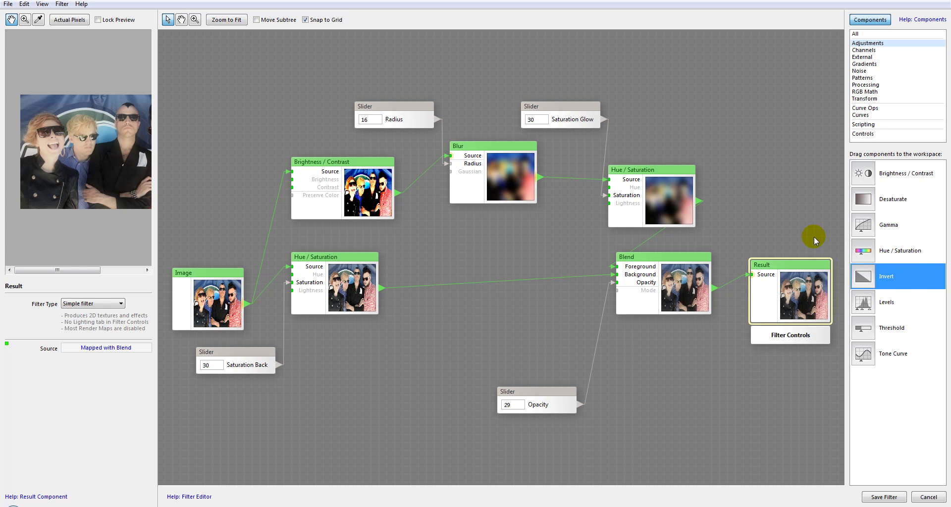
left_click(871, 302)
left_click_drag(866, 303, 717, 96)
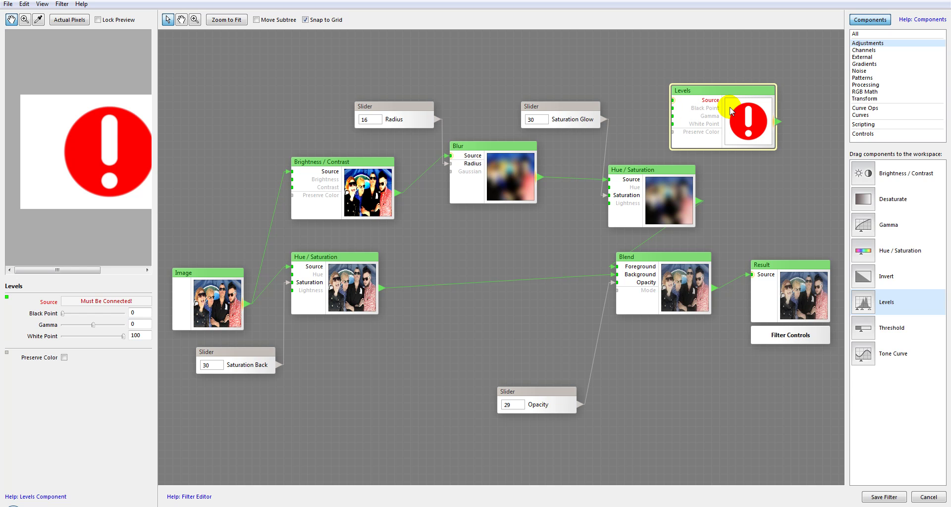
key("Delete")
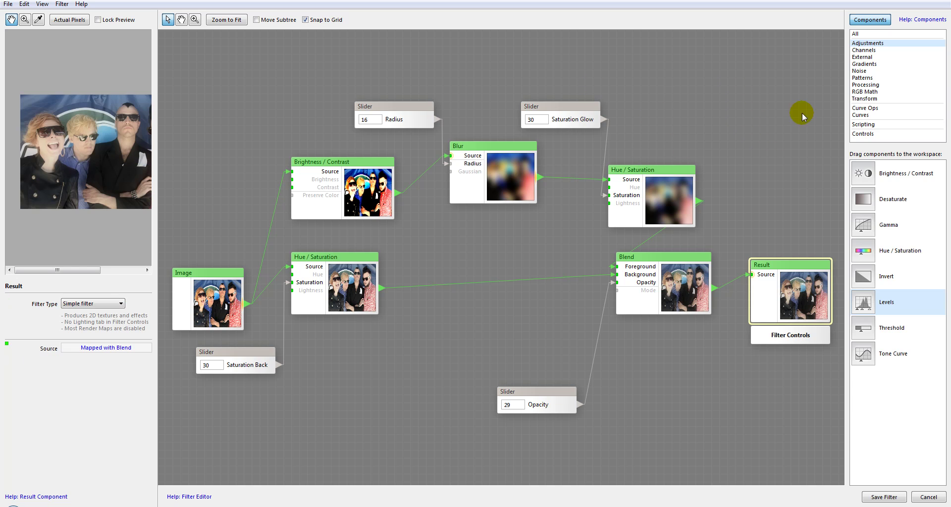
Step: Place a Threshold component in the empty space above the upper Hue / Saturation component, and delete it again
left_click(870, 328)
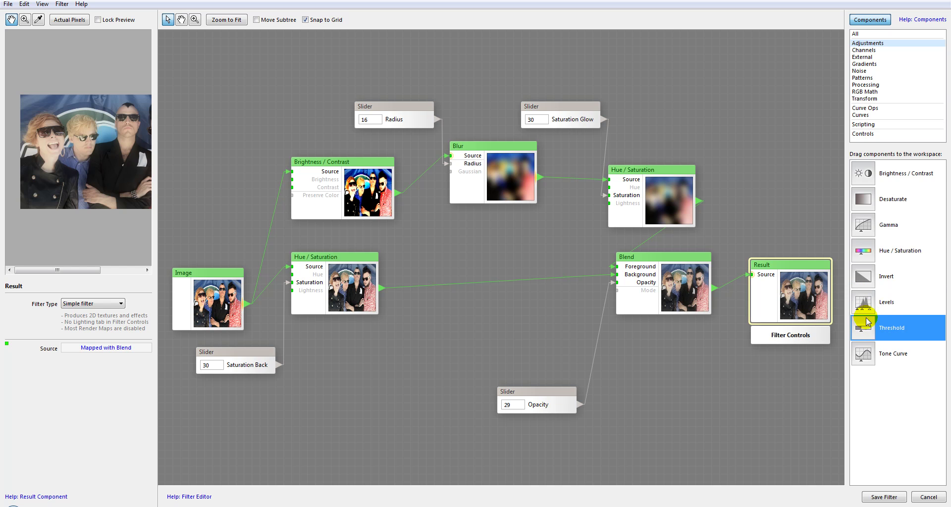
left_click_drag(658, 94, 710, 98)
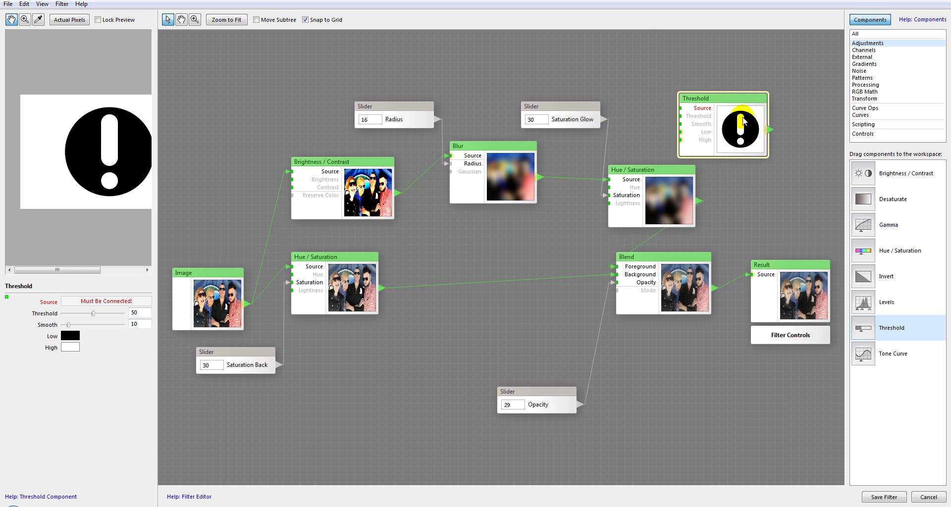
key("Delete")
left_click(871, 360)
left_click_drag(872, 359, 863, 353)
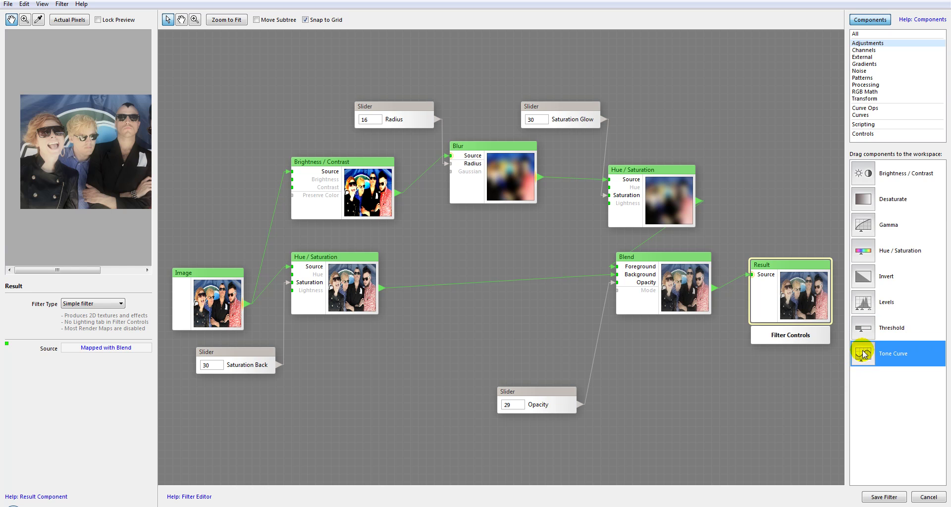
Step: List the Channels components and shift the Brightness / Contrast component and the Radius slider up and to the left
left_click(865, 50)
left_click_drag(342, 162, 324, 146)
left_click_drag(405, 111, 364, 101)
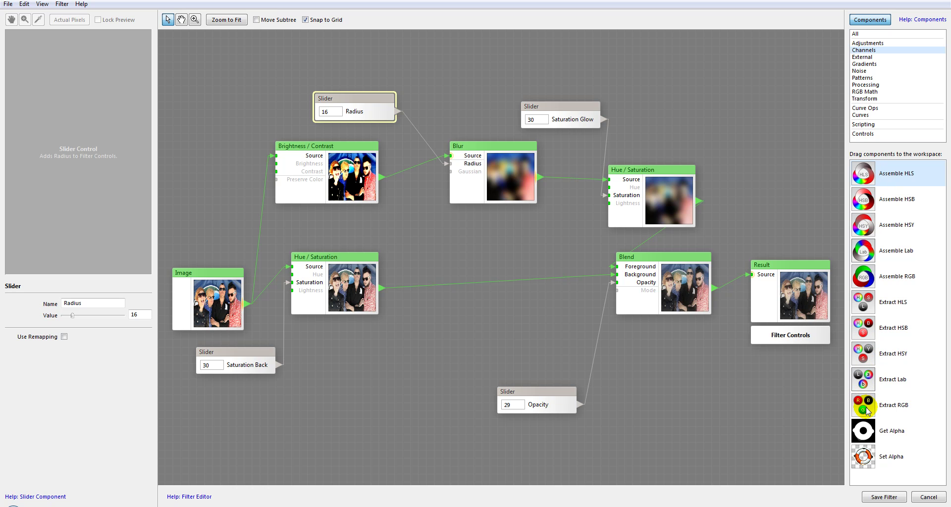
Step: Add an Extract RGB component fed by the Image component, place it below the lower Hue / Saturation component, and keep its Channel at R
left_click_drag(868, 408, 484, 249)
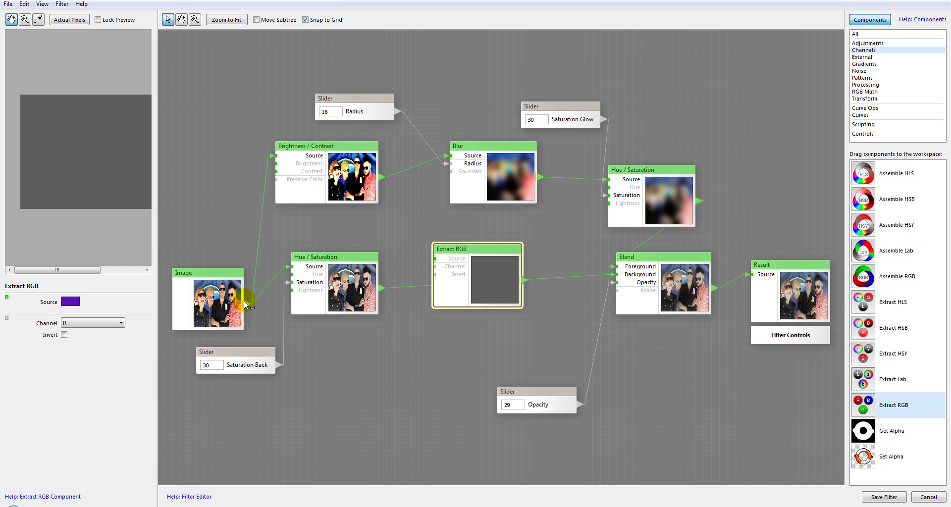
left_click_drag(440, 266, 393, 346)
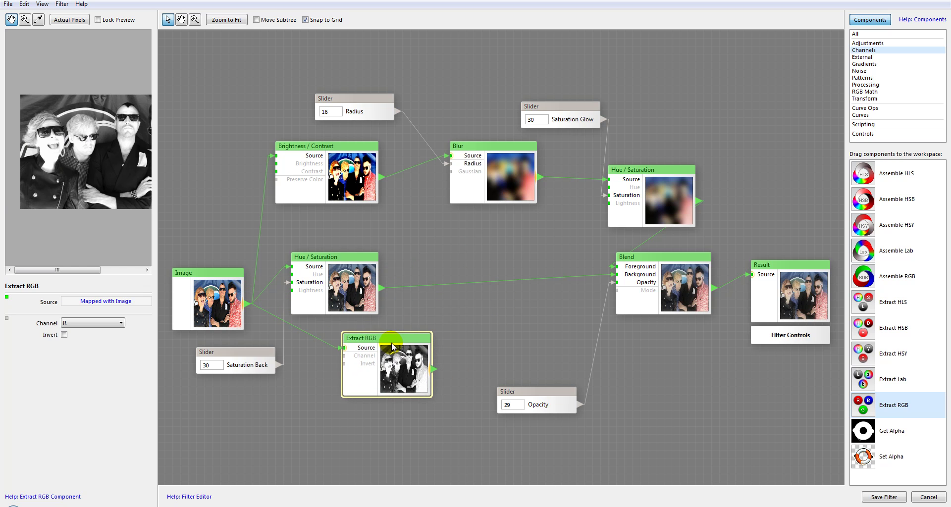
left_click(116, 325)
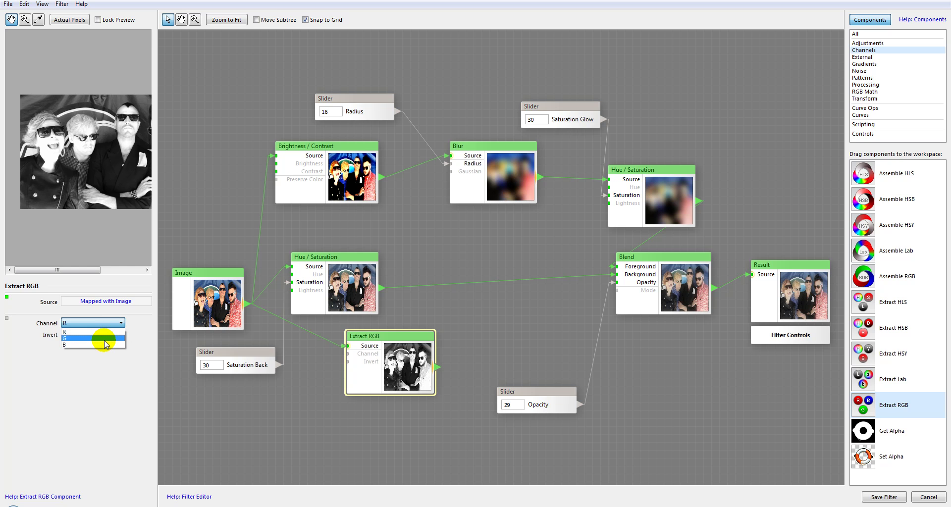
left_click(117, 323)
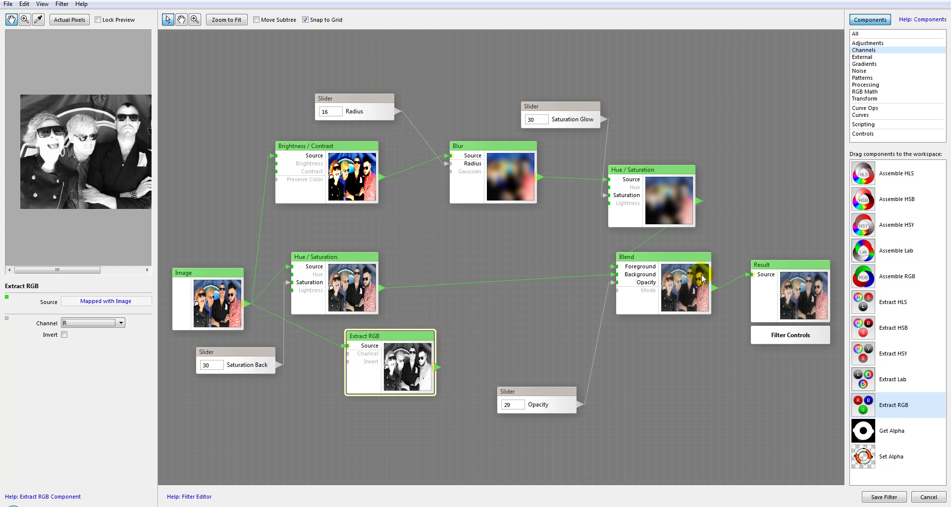
Step: Disconnect the lower Hue / Saturation component from the Blend's Background, and feed it into the Extract RGB component placed beside it
left_click(466, 331)
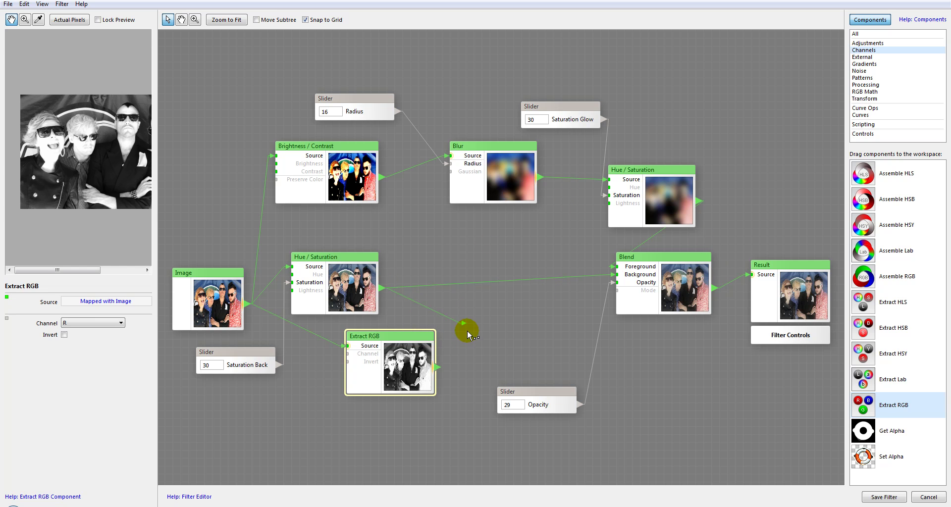
left_click_drag(490, 287, 465, 252)
left_click(379, 288)
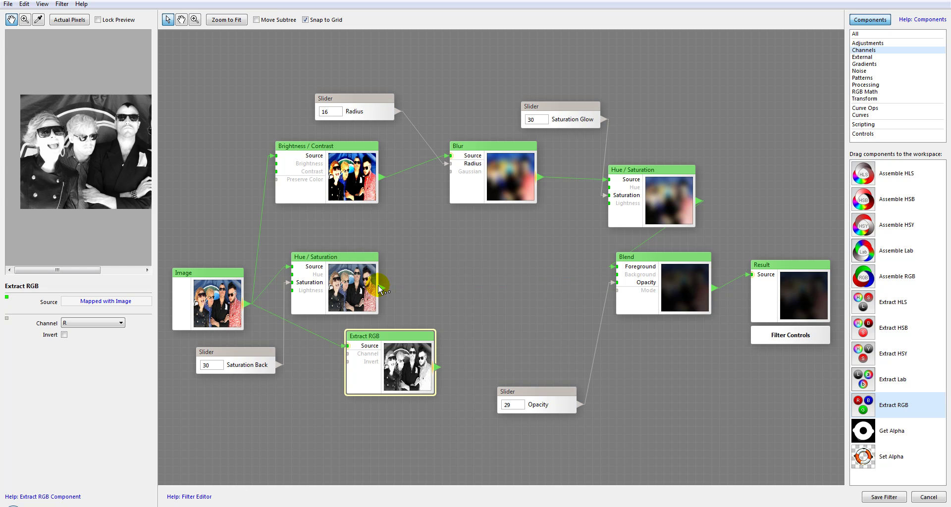
left_click_drag(324, 335, 449, 237)
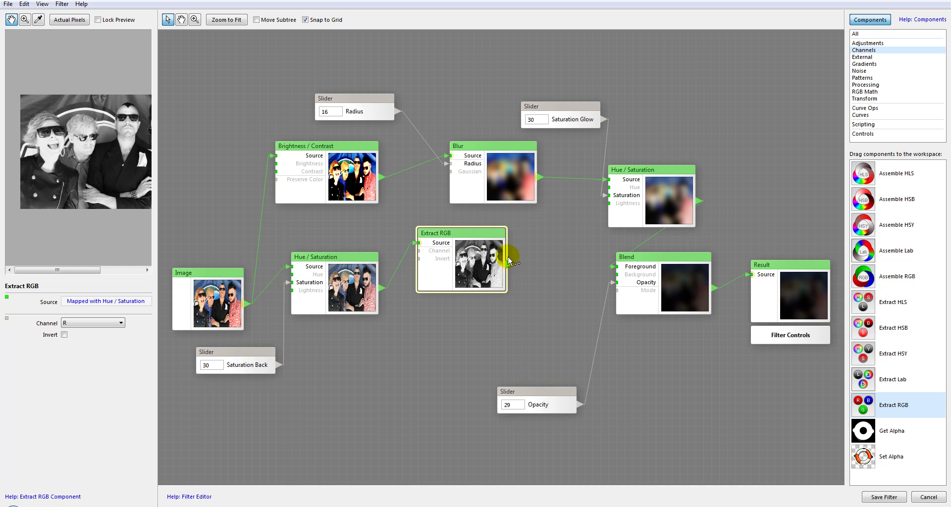
Step: Add a Blur component from the Processing group, feed it from Extract RGB, and line both up beside the lower Hue / Saturation component
left_click(864, 58)
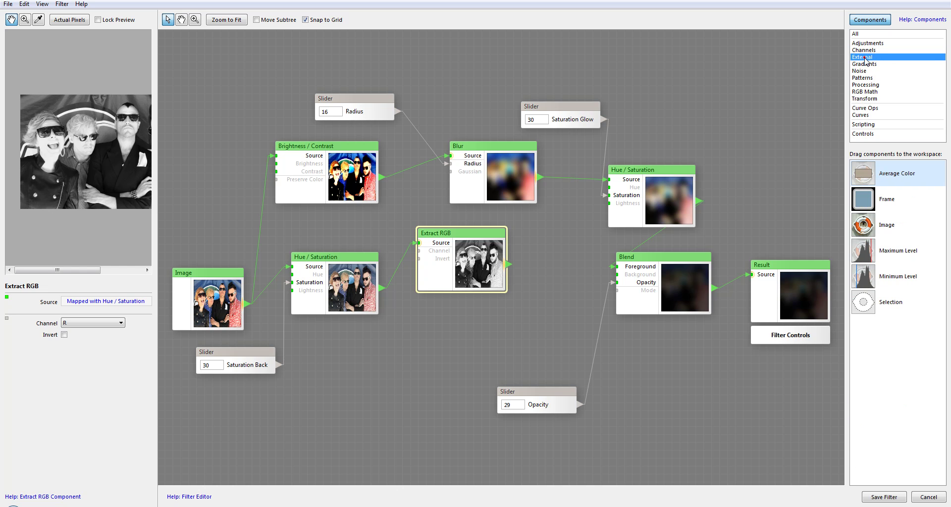
left_click(865, 85)
left_click_drag(863, 226, 593, 252)
left_click_drag(516, 268, 564, 248)
left_click_drag(481, 238, 464, 231)
left_click_drag(540, 241, 522, 232)
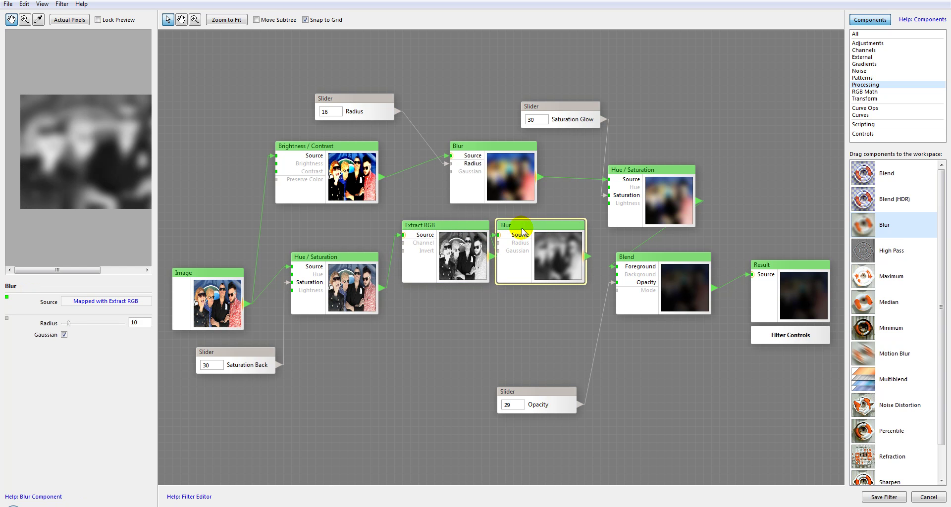
Step: Move the upper Hue / Saturation, Blend and Result components higher, and shift the new Blur component slightly right to free up space
left_click_drag(655, 171, 656, 107)
left_click_drag(661, 262, 692, 199)
left_click_drag(784, 273, 815, 217)
mouse_move(556, 223)
left_mouse_down()
mouse_move(564, 224)
mouse_move(545, 223)
mouse_move(558, 224)
left_mouse_up()
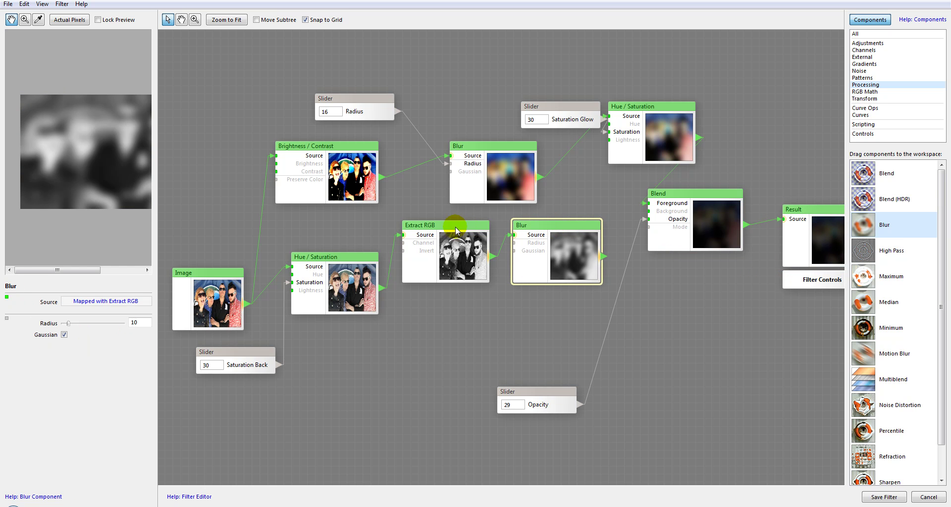
Step: Duplicate the Extract RGB component twice, stack the copies below the original, and feed both from the lower Hue / Saturation component
left_click(438, 230)
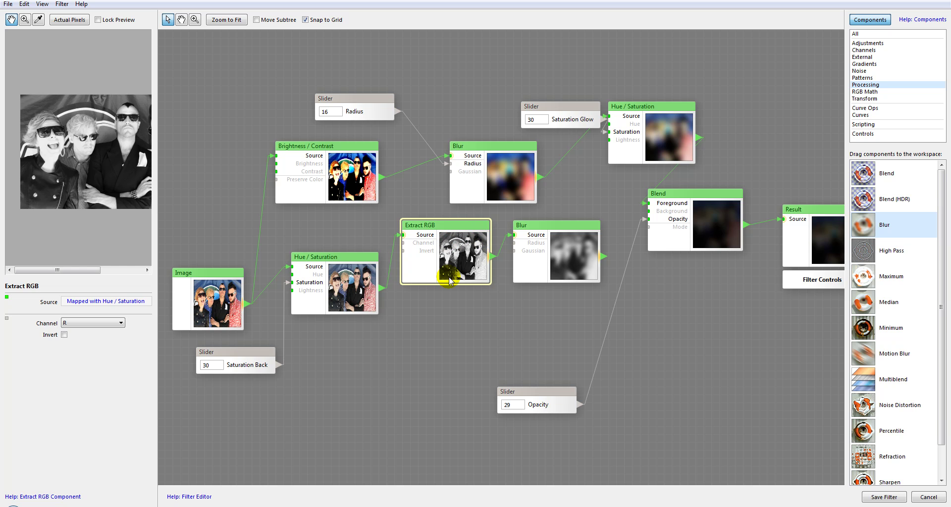
left_click(435, 322)
key("ctrl+v")
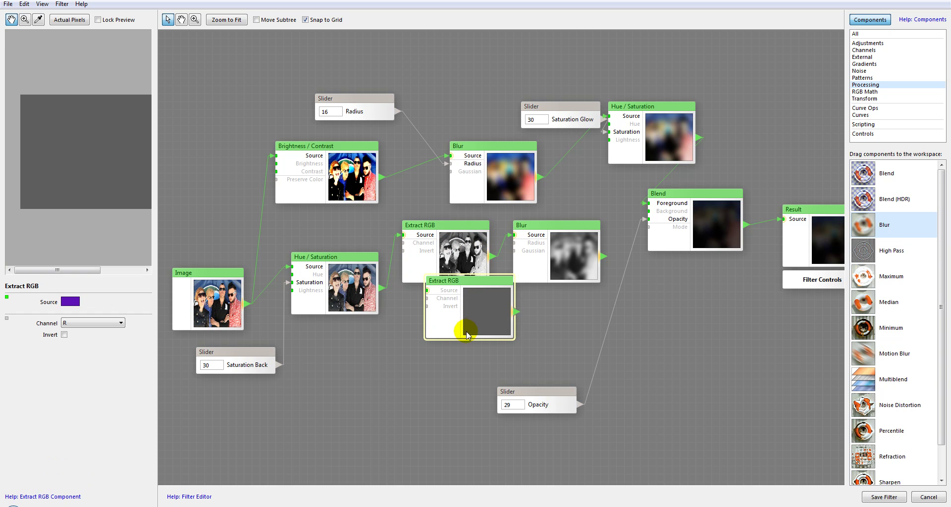
left_click_drag(474, 280, 442, 381)
key("ctrl+v")
left_click_drag(382, 287, 398, 322)
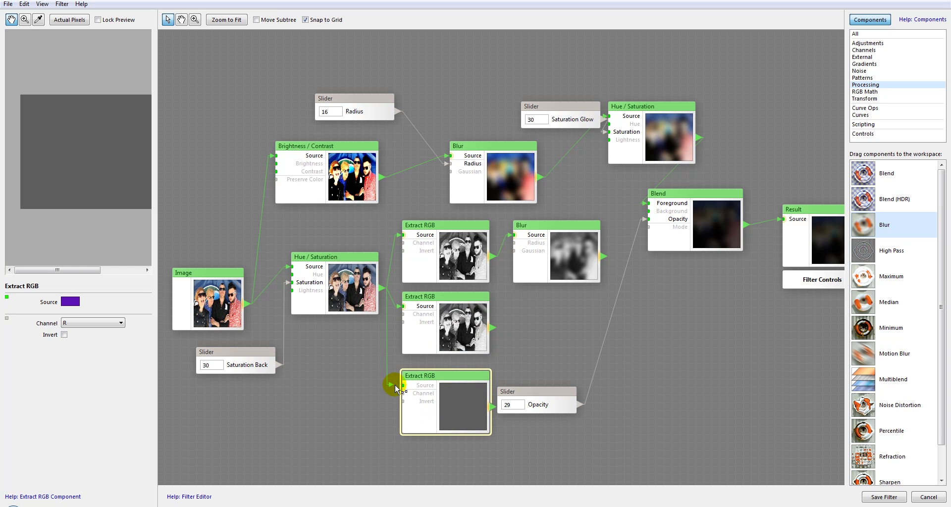
Step: Set the Channel of the middle Extract RGB component to G and that of the lowest one to B
left_click(460, 296)
left_click(111, 324)
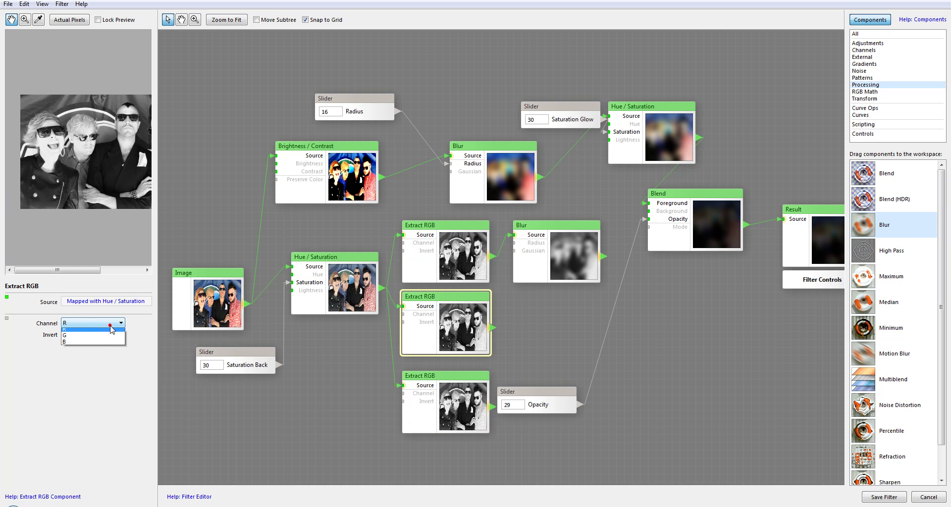
left_click(99, 335)
left_click(473, 407)
left_click(121, 323)
Step: Move the Opacity slider below the Blend component, and nudge the lower Blur left and the Blend right
left_click_drag(524, 394, 704, 370)
mouse_move(563, 228)
left_mouse_down()
mouse_move(587, 262)
mouse_move(567, 230)
mouse_move(557, 230)
left_mouse_up()
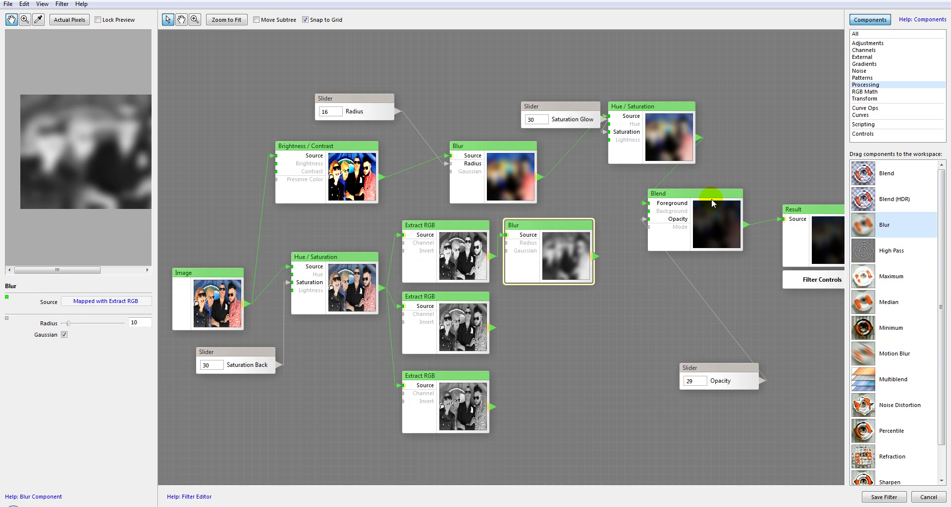
left_click_drag(711, 203, 719, 203)
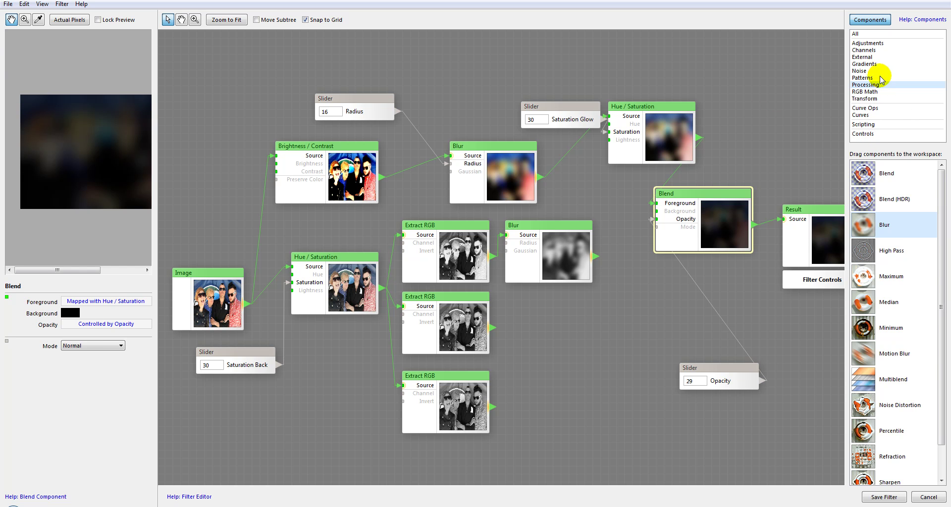
Step: Add an Assemble RGB component from the Channels group, connecting the lower Blur to R and the two remaining Extract RGB components to G and B
left_click(862, 57)
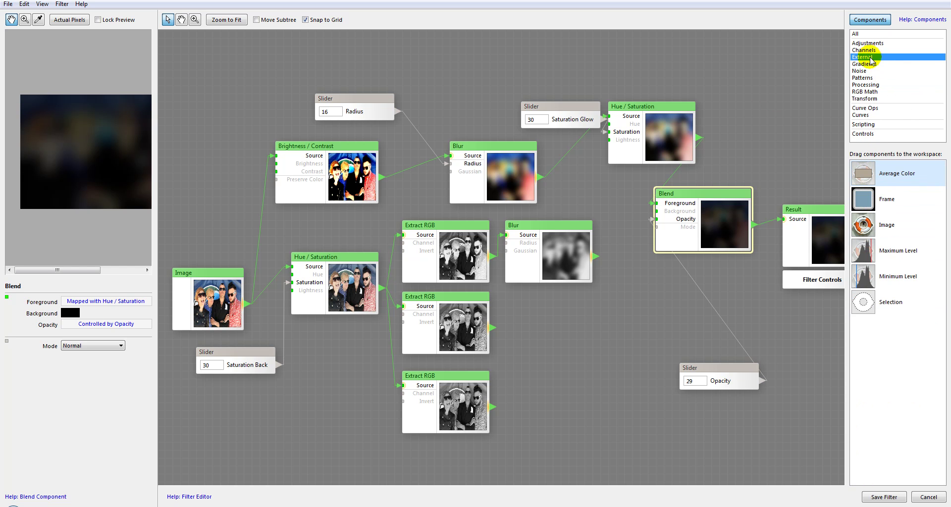
left_click(871, 50)
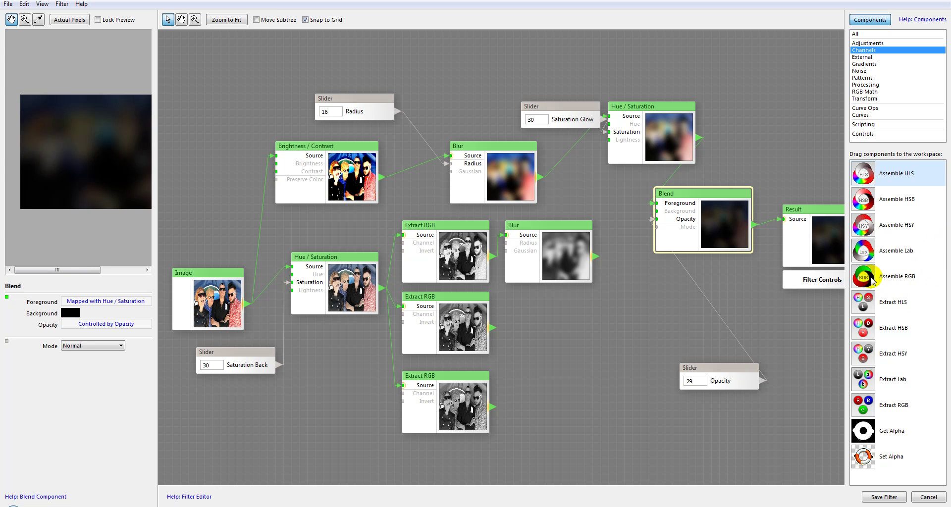
mouse_move(867, 279)
left_mouse_down()
mouse_move(689, 330)
mouse_move(590, 340)
mouse_move(626, 310)
mouse_move(623, 329)
mouse_move(644, 283)
mouse_move(601, 271)
mouse_move(601, 259)
left_mouse_up()
left_click(622, 304)
mouse_move(596, 304)
left_mouse_down()
mouse_move(610, 298)
mouse_move(608, 307)
left_mouse_up()
left_click_drag(553, 370, 609, 314)
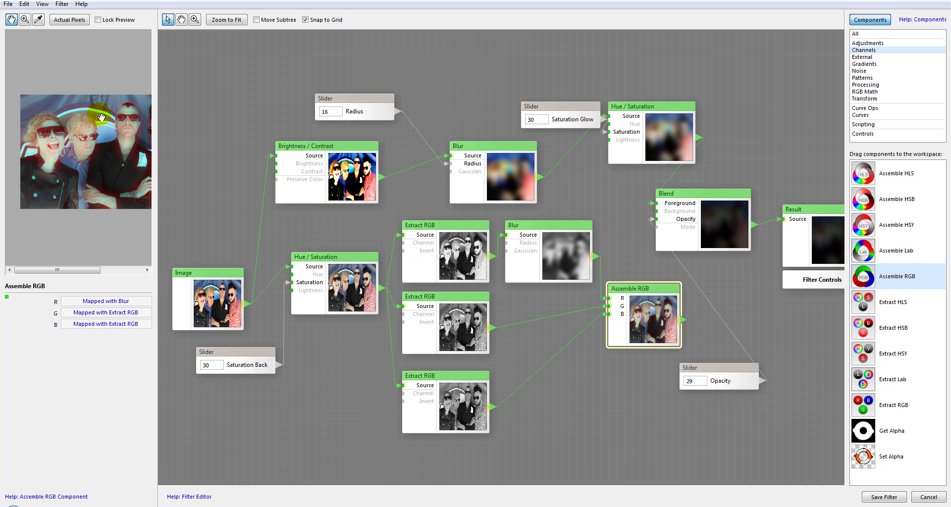
Step: Set the Radius of the Blur on the red channel to 4, and connect Assemble RGB to the Blend's Background
left_click(573, 245)
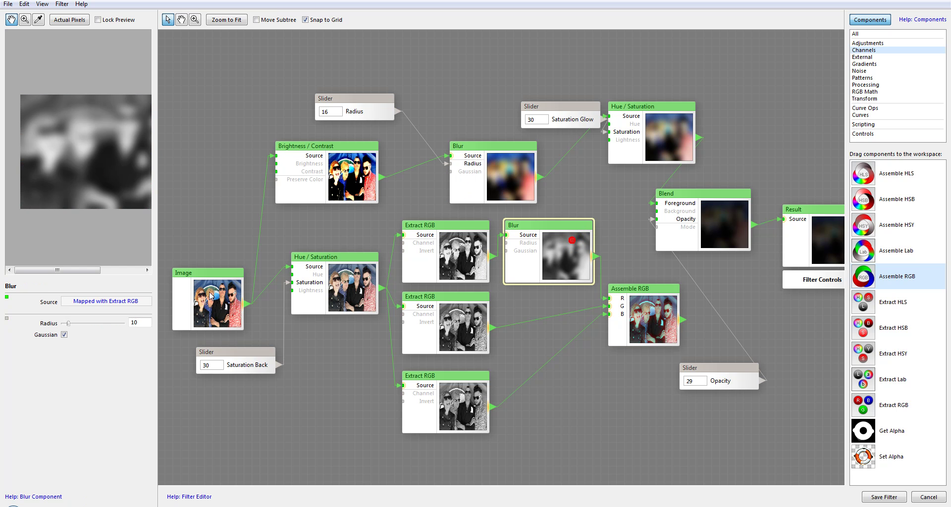
left_click_drag(68, 323, 66, 325)
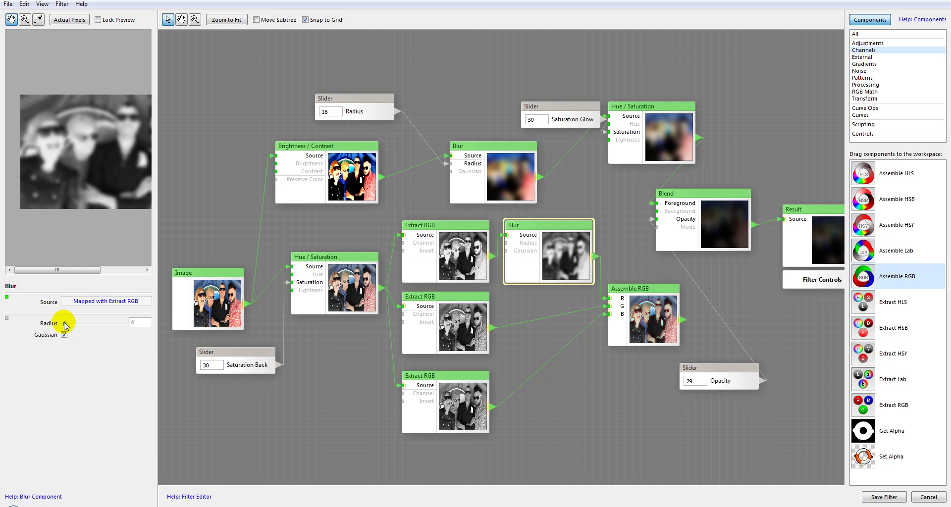
left_click(649, 310)
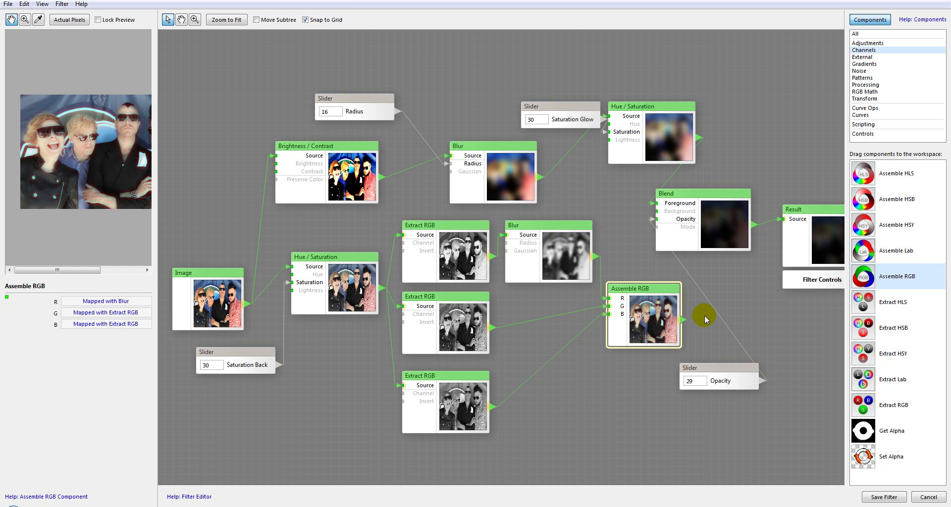
left_click_drag(638, 209, 702, 208)
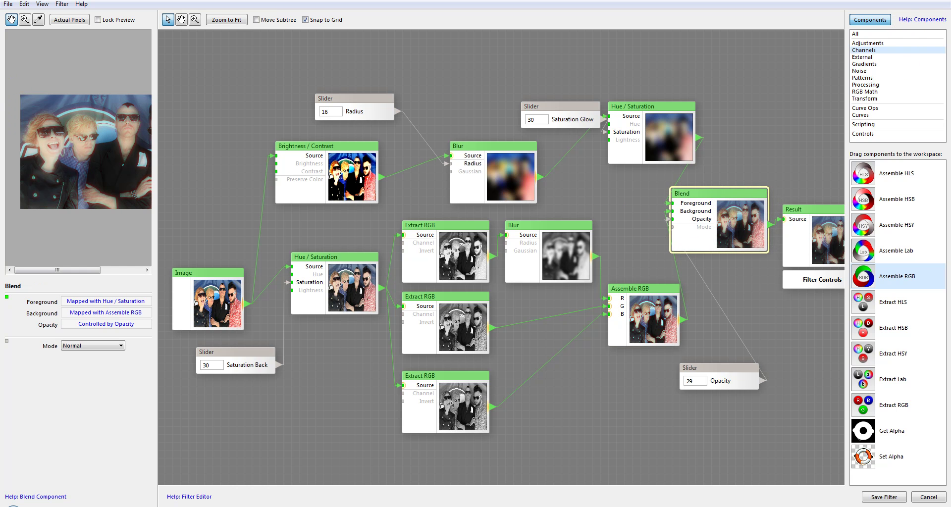
Step: Save the filter and set its Opacity to 0 in the filter settings
left_click(894, 503)
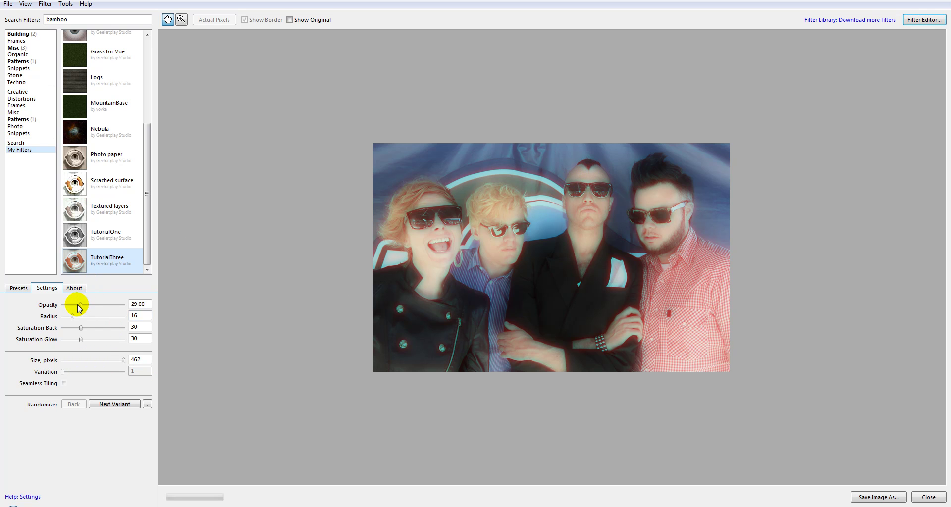
left_click_drag(79, 305, 50, 309)
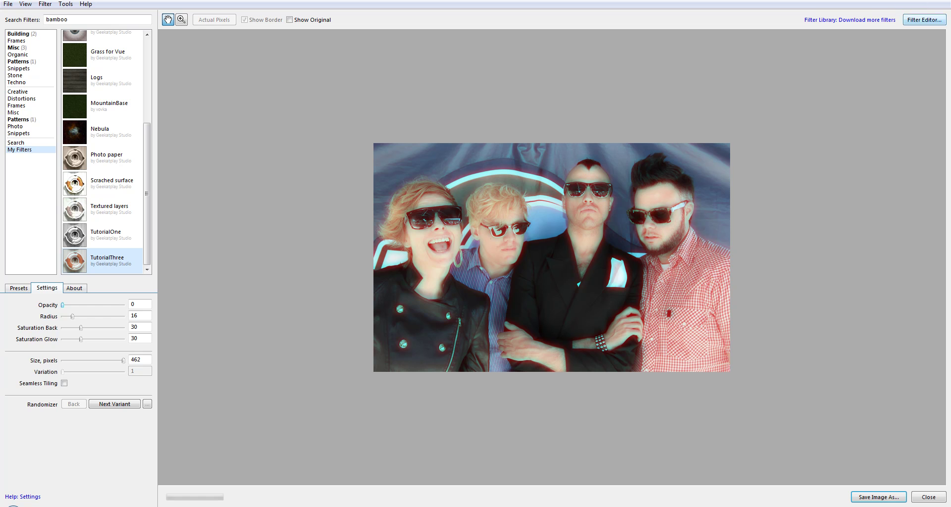
Step: Reopen the filter in the filter editor and show the component list beside the whole component graph
left_click(924, 19)
left_click(452, 268)
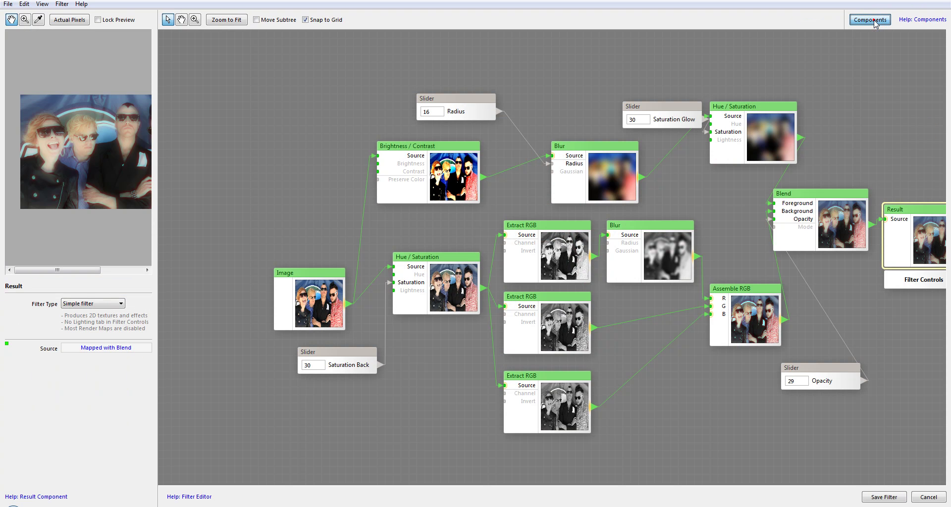
left_click(874, 20)
left_click(224, 20)
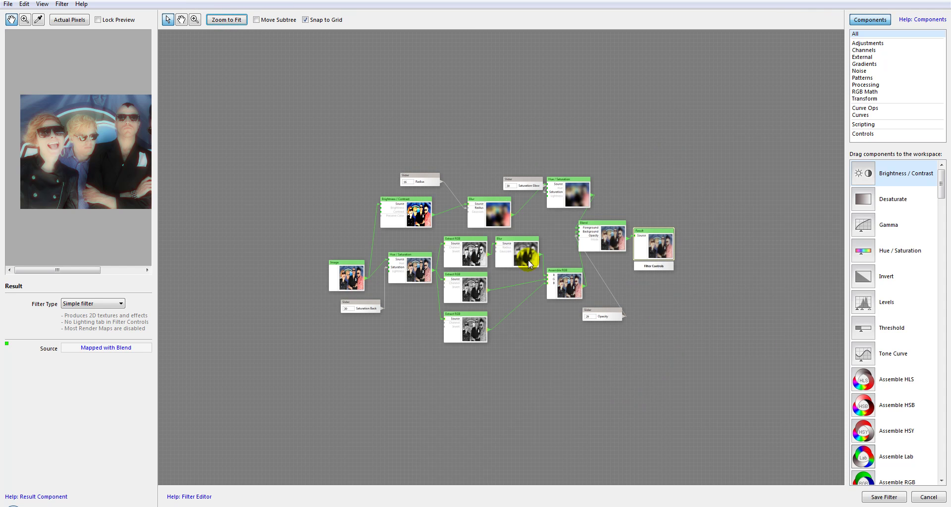
scroll(529, 263, "up", 3)
Step: Shift the lower Hue / Saturation component and the three Extract RGB components left into a tidy column, and list the Channels components
mouse_move(382, 260)
left_mouse_down()
mouse_move(485, 206)
mouse_move(376, 255)
left_mouse_up()
left_click_drag(514, 255, 558, 202)
left_click_drag(505, 141, 513, 141)
left_click_drag(400, 166, 385, 159)
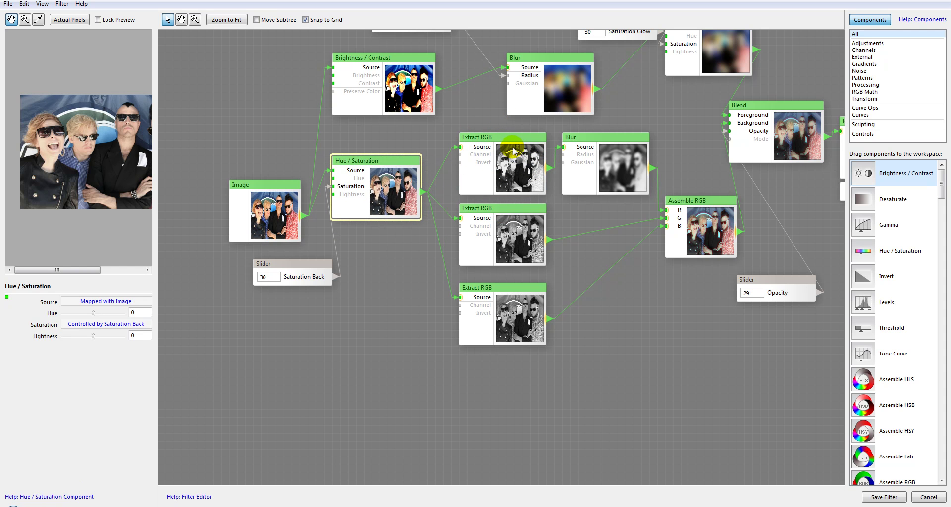
left_click_drag(510, 140, 496, 144)
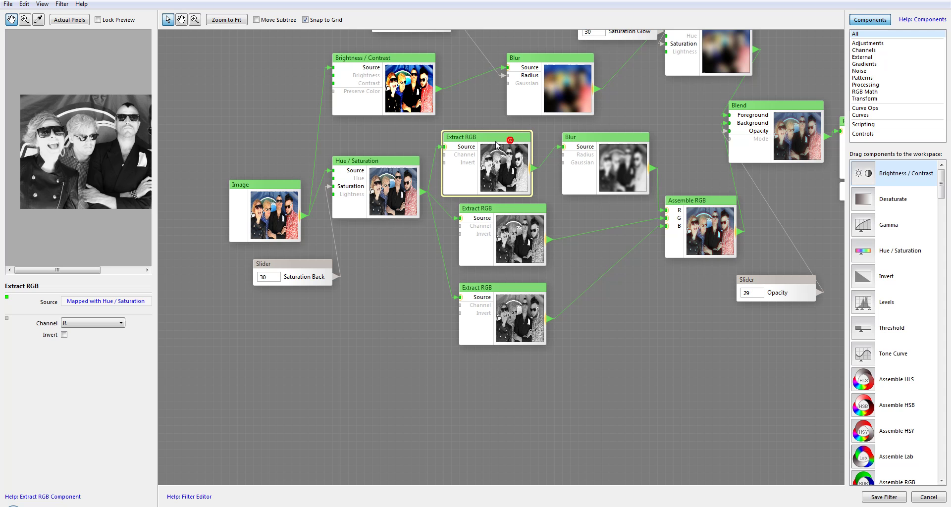
left_click(865, 50)
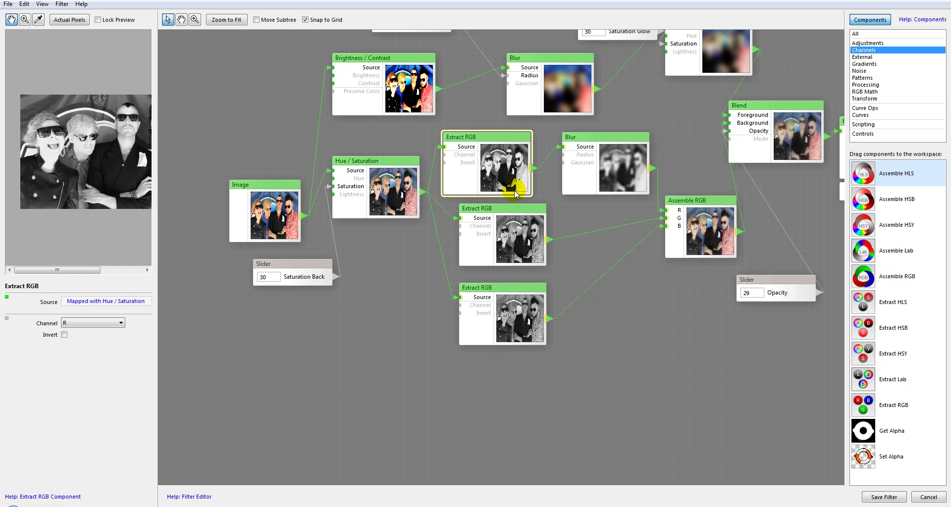
left_click_drag(520, 210, 505, 208)
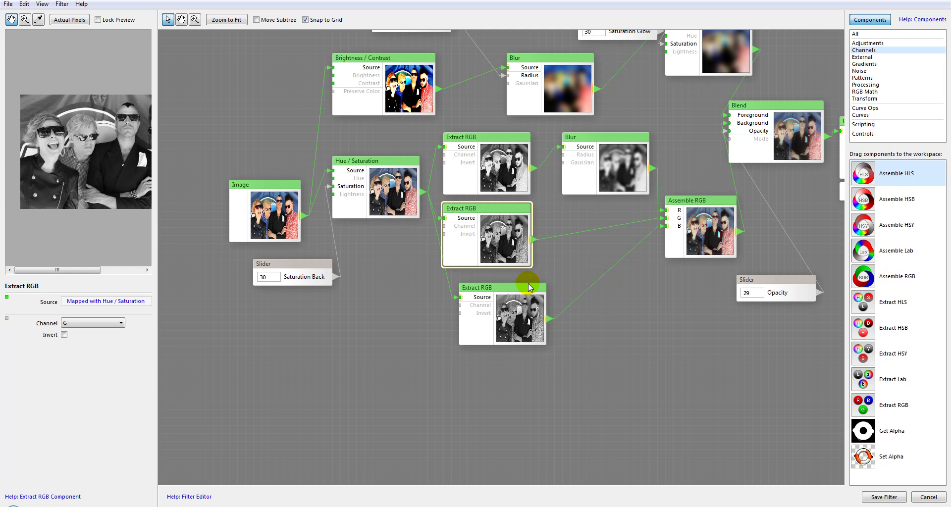
left_click_drag(529, 287, 513, 279)
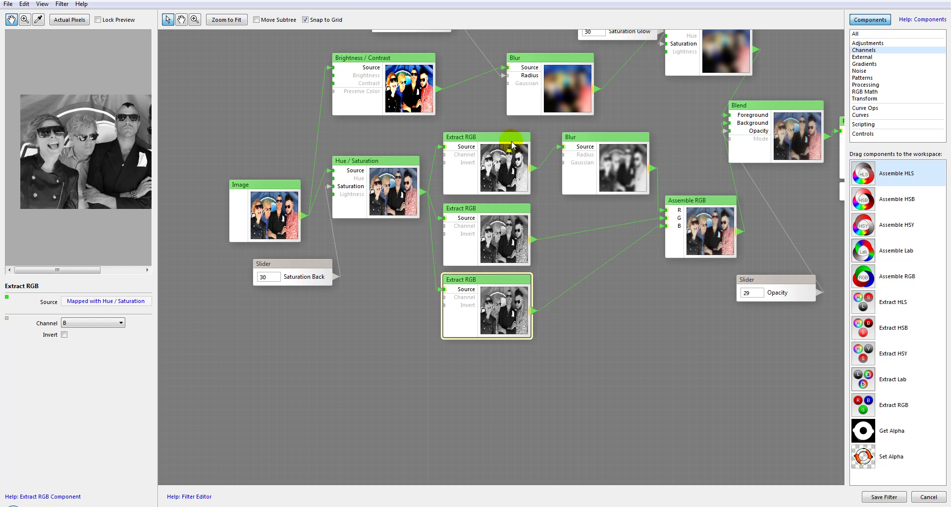
left_click_drag(563, 203, 548, 288)
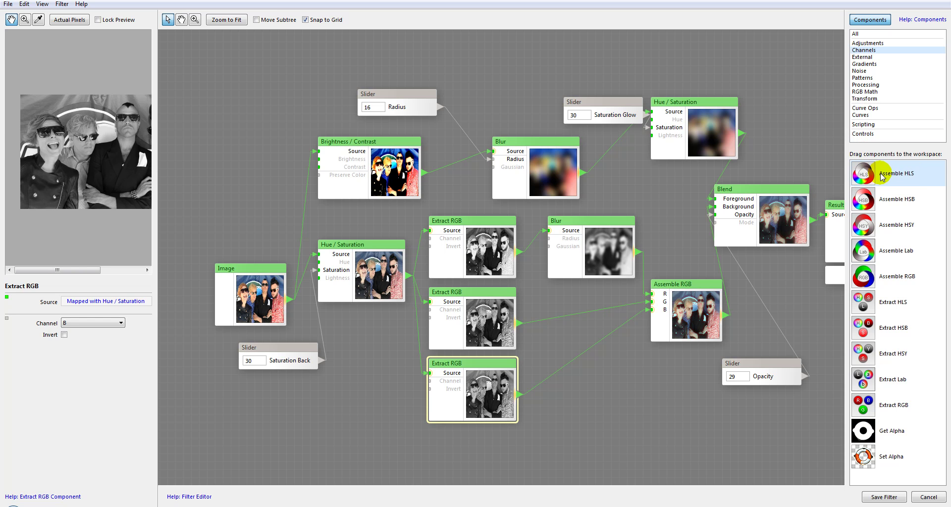
Step: Look through the Channels, External and Gradients components
left_click(860, 191)
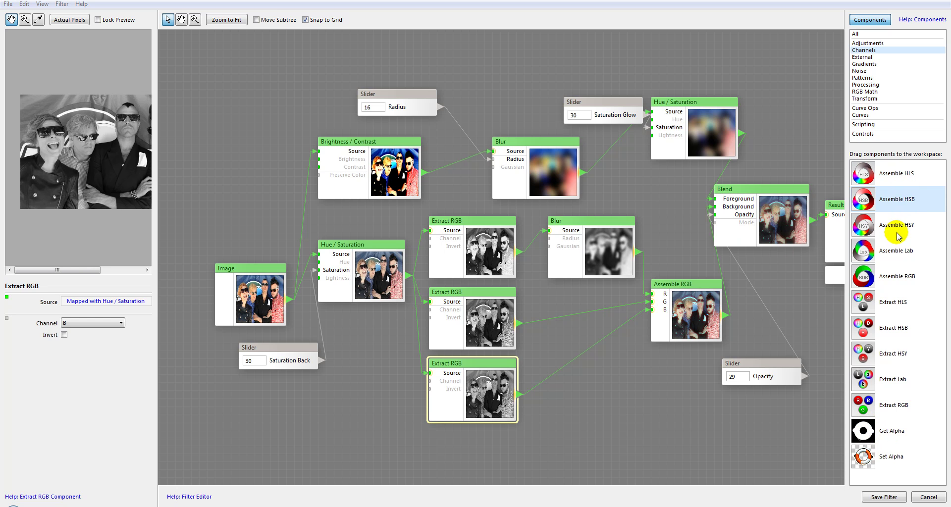
left_click(869, 227)
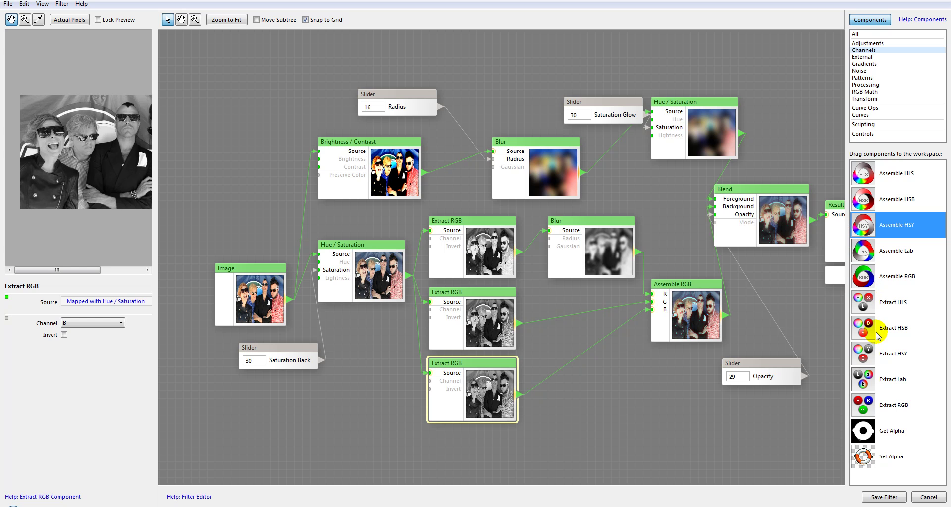
left_click(864, 58)
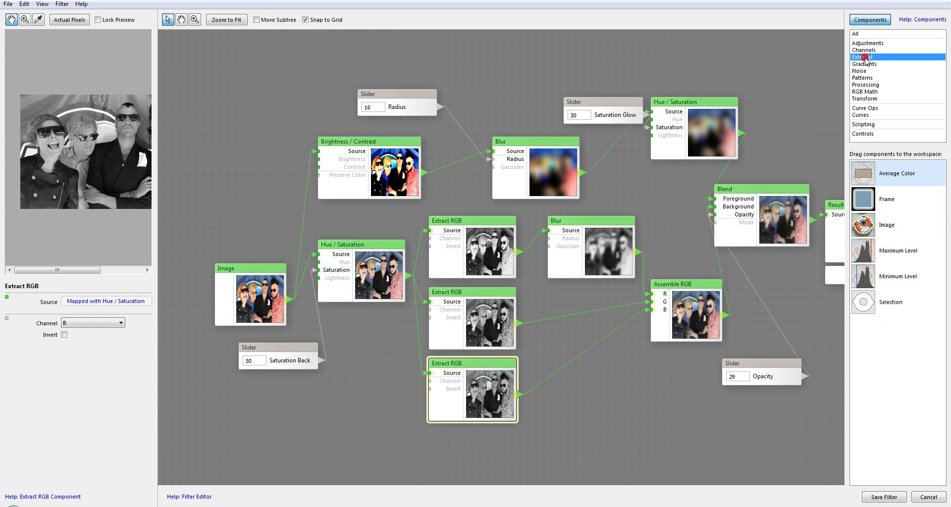
left_click(864, 64)
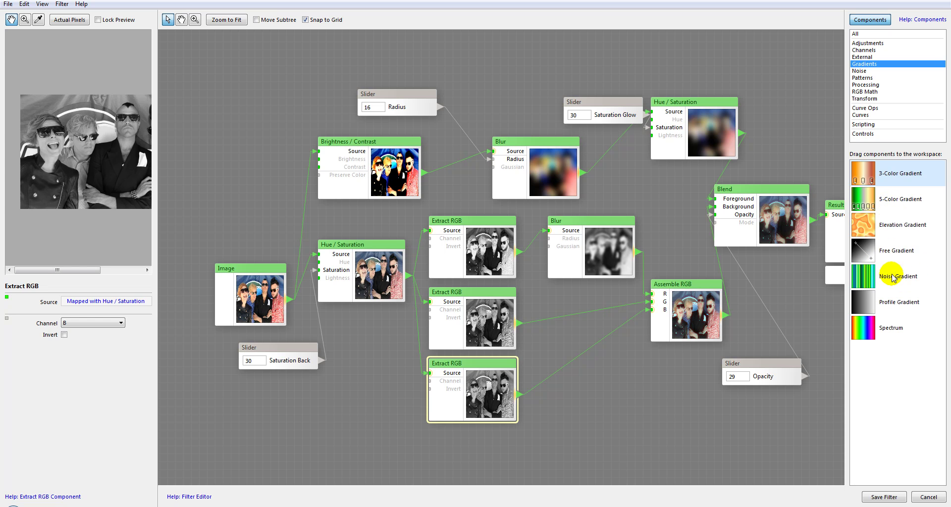
Step: Spread out the Blend, Assemble RGB and lower Blur components, and place a Profile Gradient component below Assemble RGB
left_click_drag(769, 193, 778, 194)
left_click_drag(700, 290, 653, 298)
left_click_drag(612, 222, 595, 214)
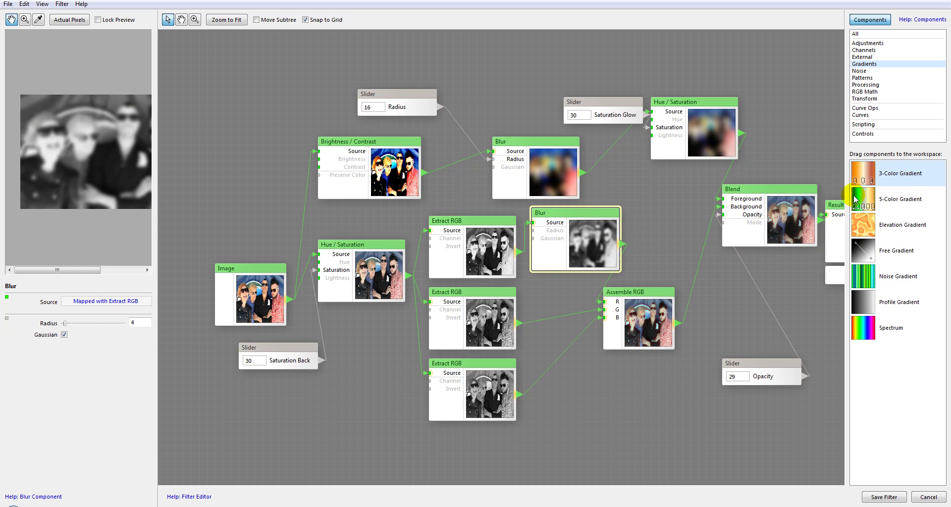
left_click_drag(864, 302, 640, 378)
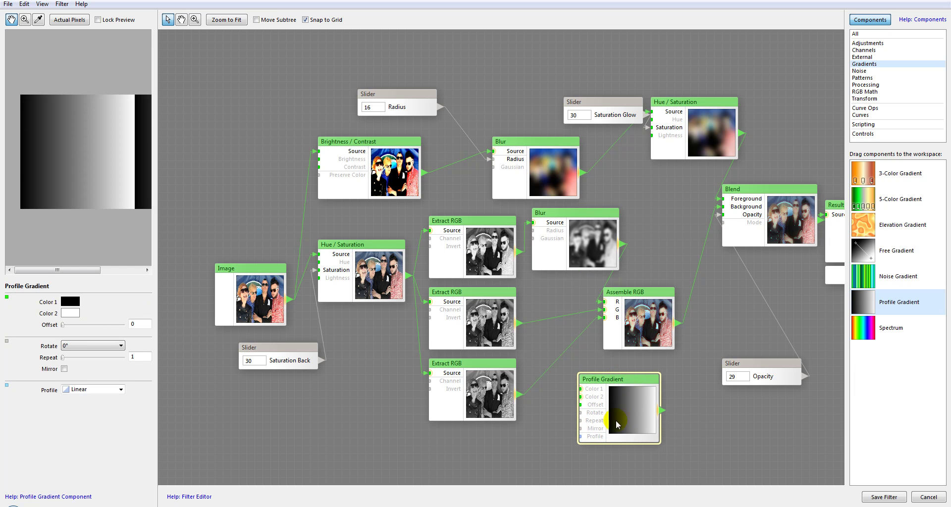
Step: Connect the Profile Gradient output to the Blend component's Opacity input, and save the filter to see the rendered photo
left_click_drag(727, 246, 718, 213)
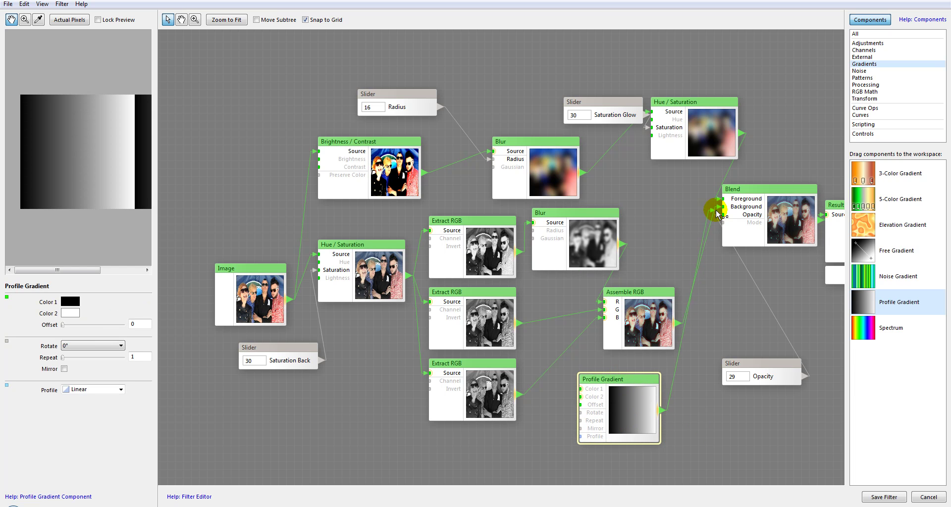
left_click(792, 213)
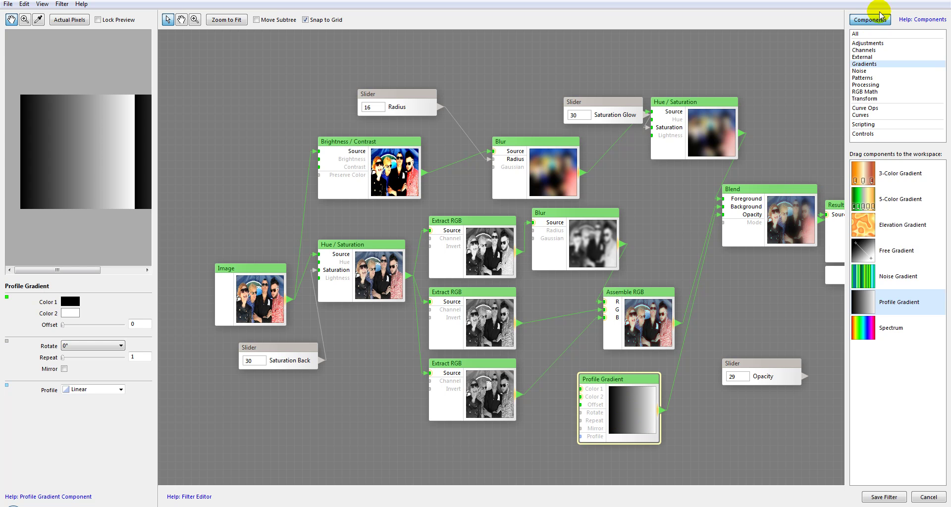
key("Escape")
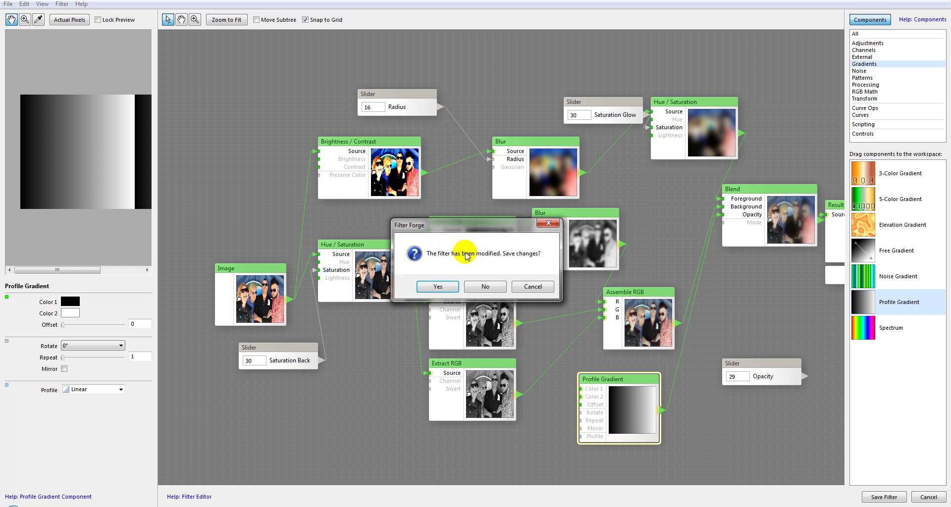
left_click(435, 284)
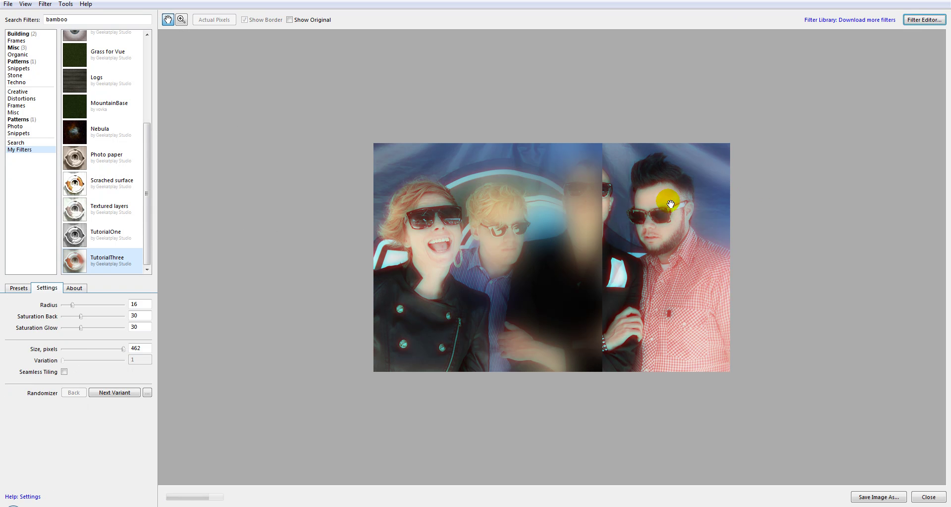
left_click_drag(430, 237, 547, 268)
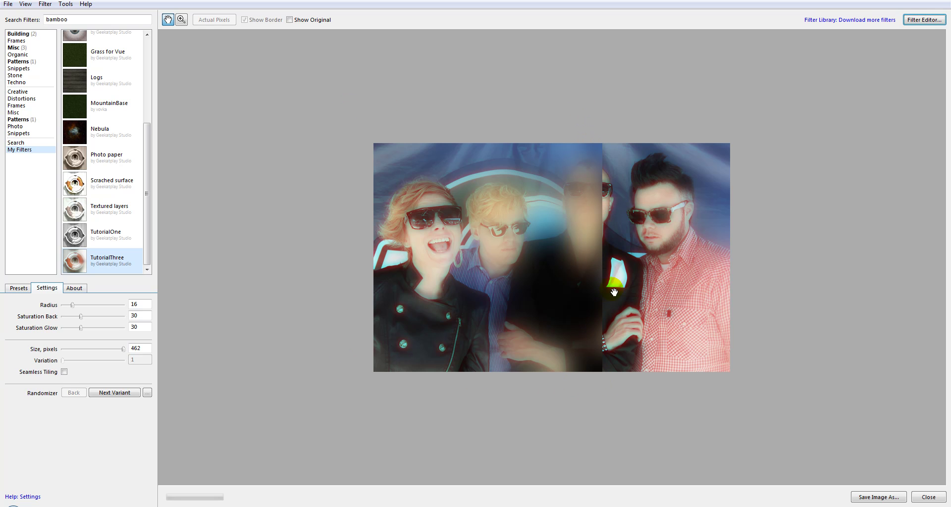
Step: Reopen the filter in the filter editor, and line up the Assemble RGB and Profile Gradient components
left_click(904, 22)
left_click(455, 269)
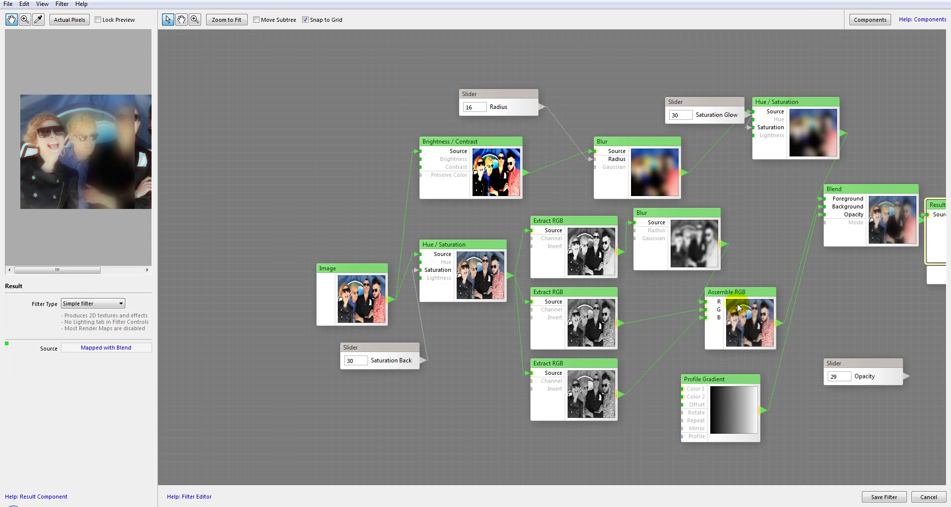
left_click_drag(736, 300, 735, 292)
left_click_drag(733, 391, 761, 367)
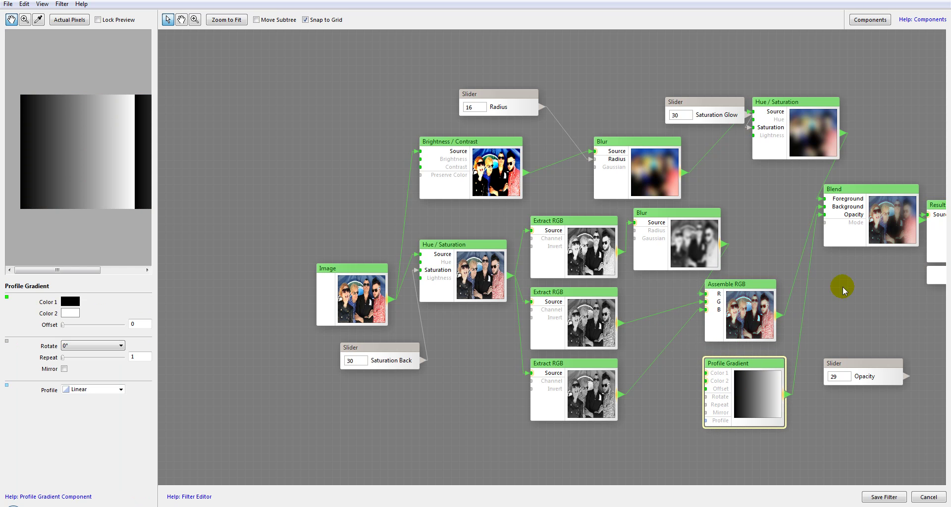
Step: Show the component list beside the graph, and delete the Profile Gradient component feeding Blend's Opacity
left_click(878, 22)
left_click(221, 20)
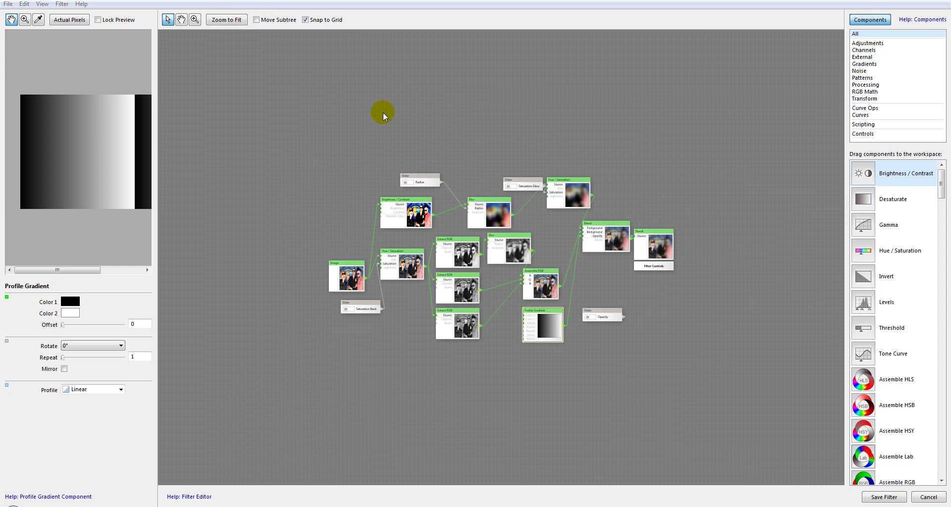
left_click(224, 23)
scroll(608, 280, "up", 2)
scroll(379, 248, "up", 1)
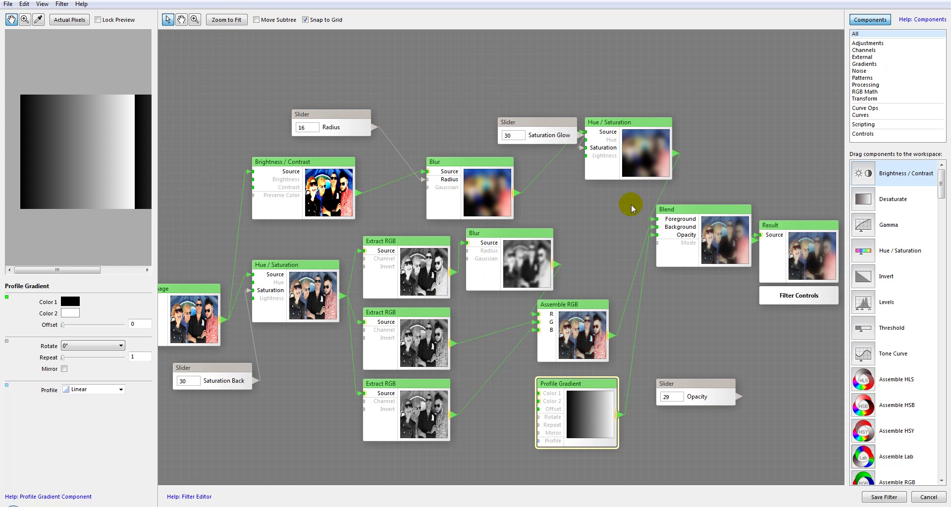
left_click_drag(647, 235, 558, 160)
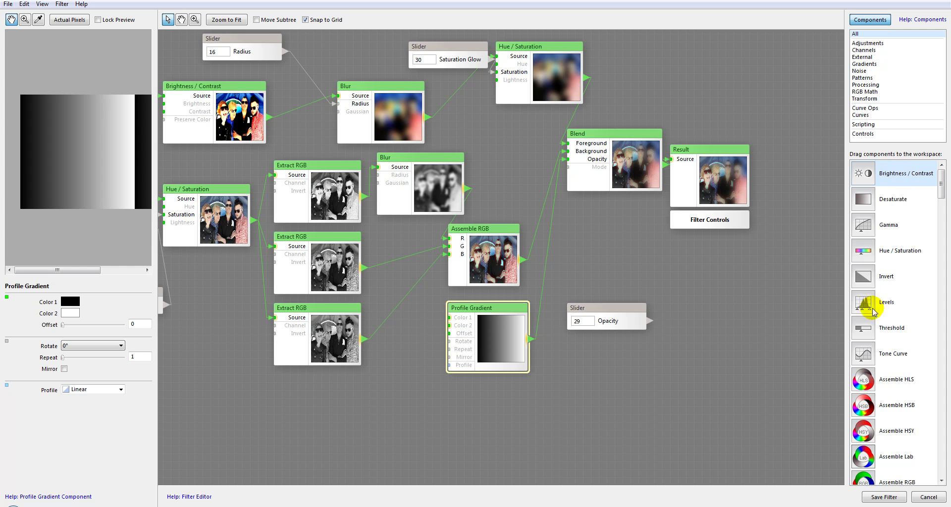
left_click_drag(582, 226, 619, 256)
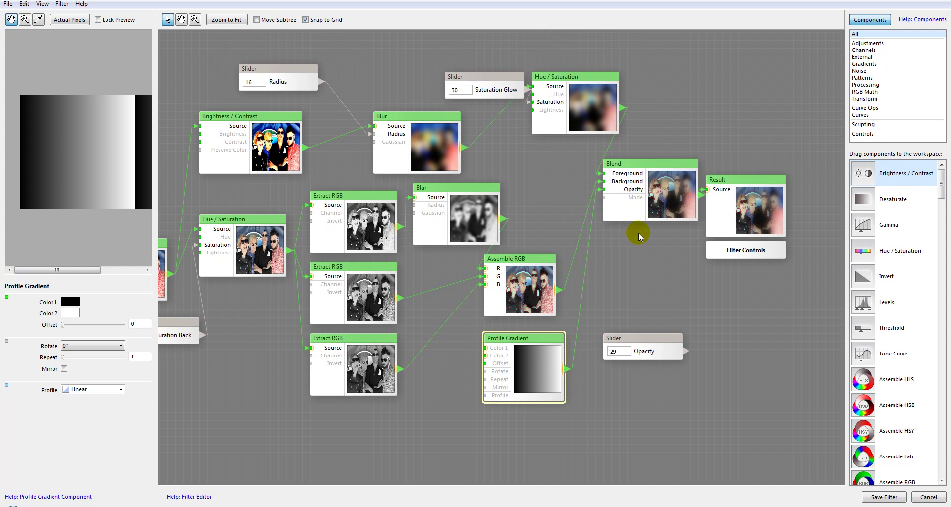
key("Delete")
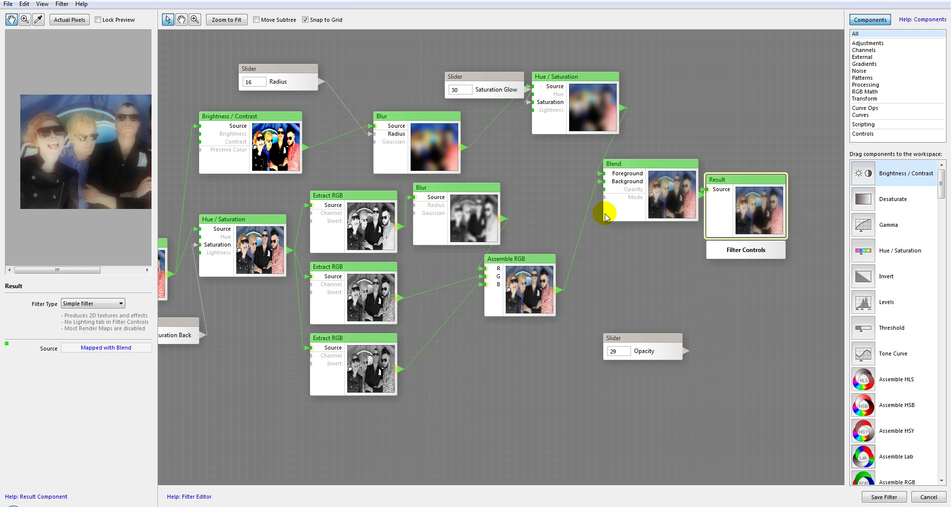
Step: Delete the lower Blur, the Assemble RGB and all three Extract RGB components from the graph
left_click_drag(536, 196, 559, 205)
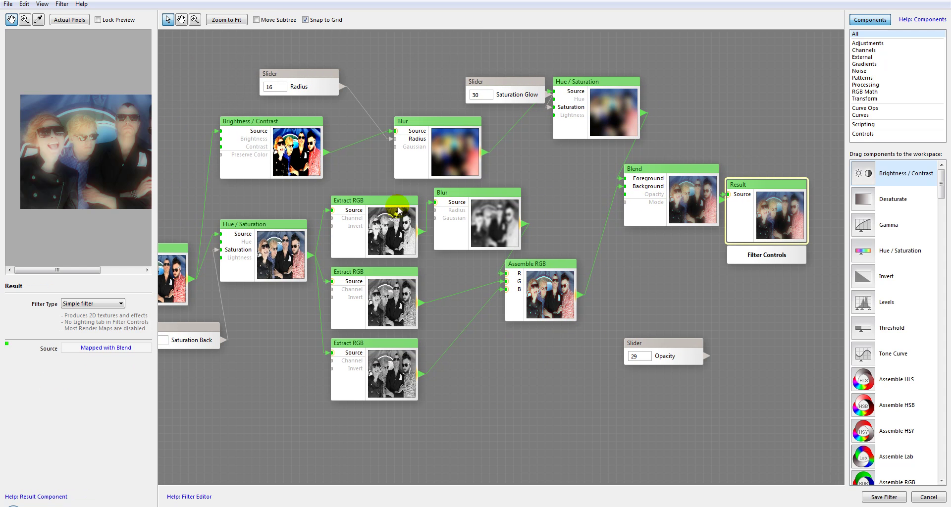
left_click(470, 218)
key("Delete")
left_click(549, 294)
key("Delete")
left_click(390, 226)
key("Delete")
left_click(386, 302)
key("Delete")
left_click(385, 391)
key("Delete")
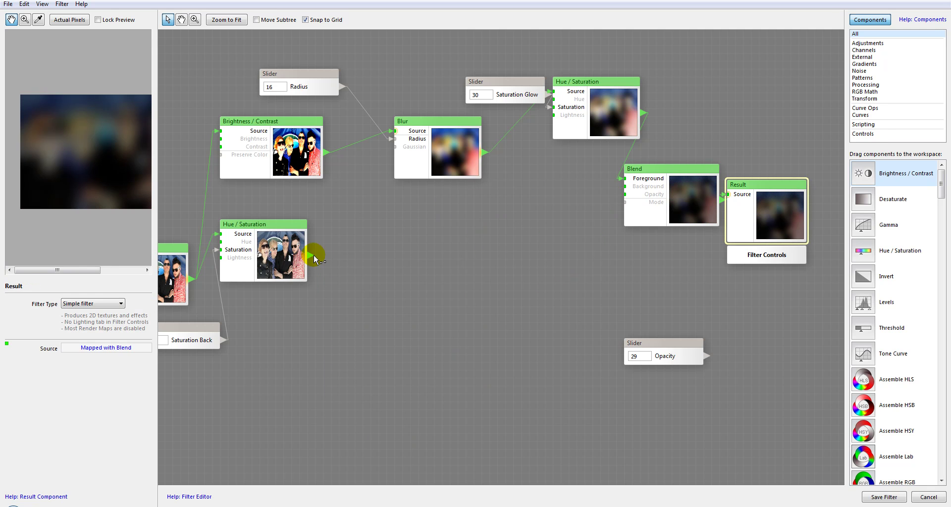
Step: Connect the lower Hue / Saturation output to Blend's Background input, and save the filter
left_click_drag(600, 222, 624, 185)
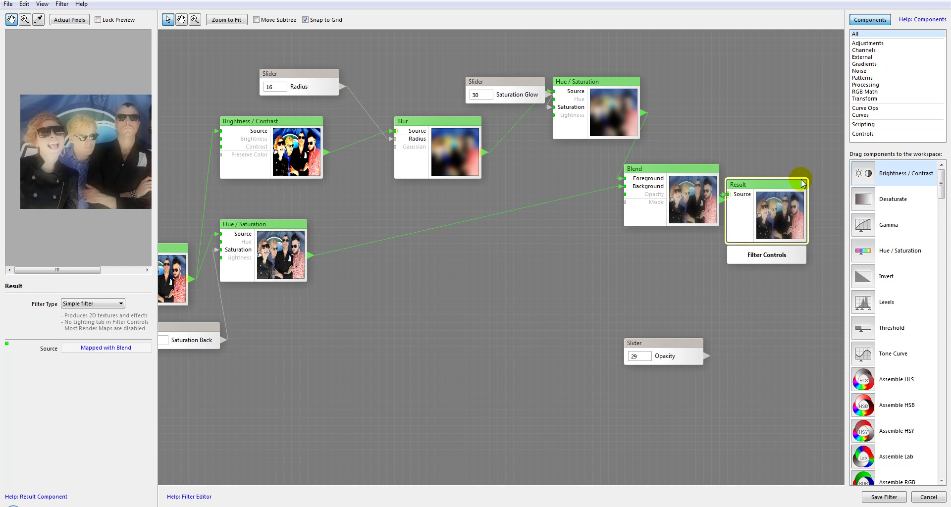
left_click(884, 496)
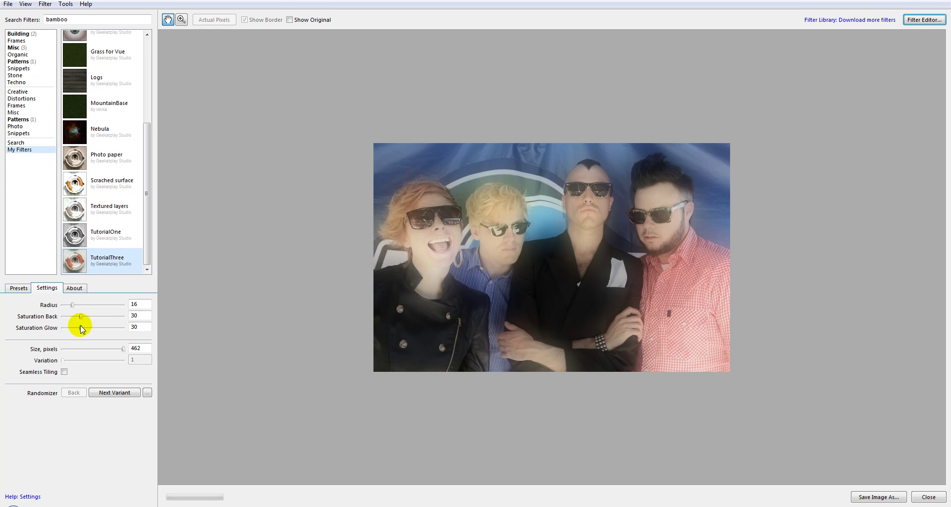
Step: Set the TutorialThree filter's Saturation Glow to 7, Saturation Back to 16 and Radius to 15
mouse_move(82, 317)
left_mouse_down()
mouse_move(111, 316)
mouse_move(73, 316)
mouse_move(66, 329)
mouse_move(70, 304)
mouse_move(81, 304)
mouse_move(71, 308)
left_mouse_up()
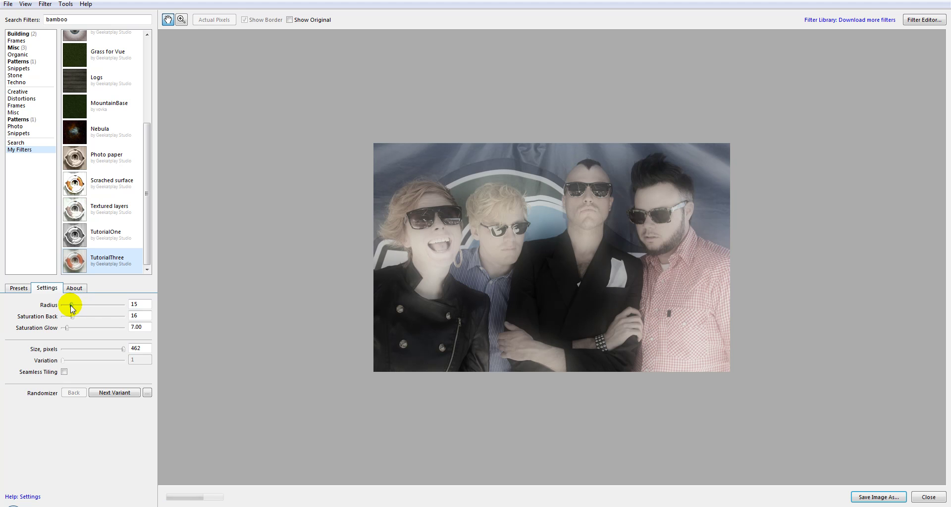